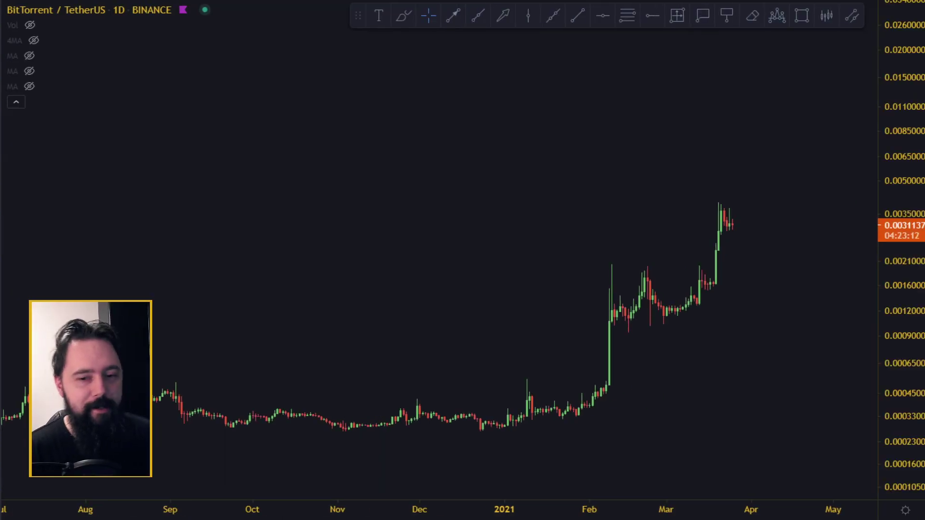
# Switch the BitTorrent / TetherUS chart to the weekly timeframe and fit its full price history in view
pyautogui.scroll(-3, 684, 135)
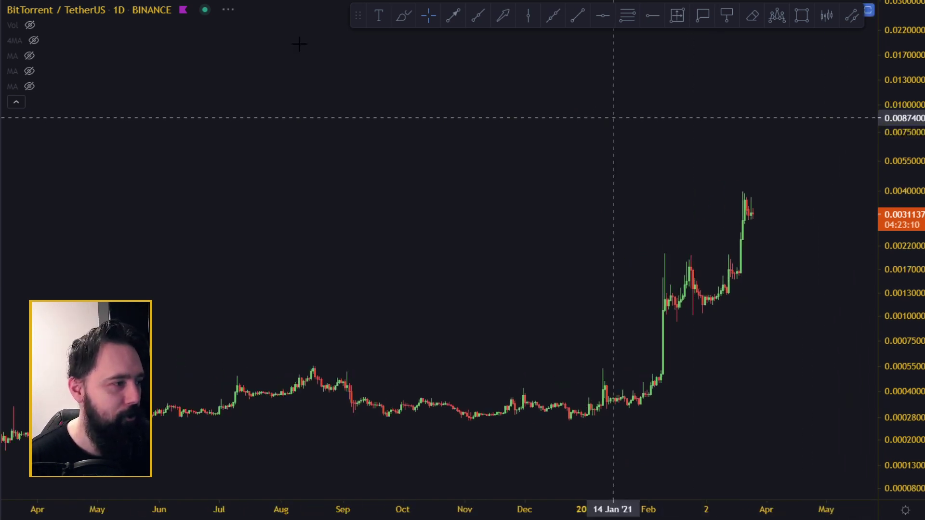
pyautogui.scroll(-5, 295, 92)
pyautogui.click(338, 1)
pyautogui.scroll(-3, 651, 149)
pyautogui.scroll(8, 742, 159)
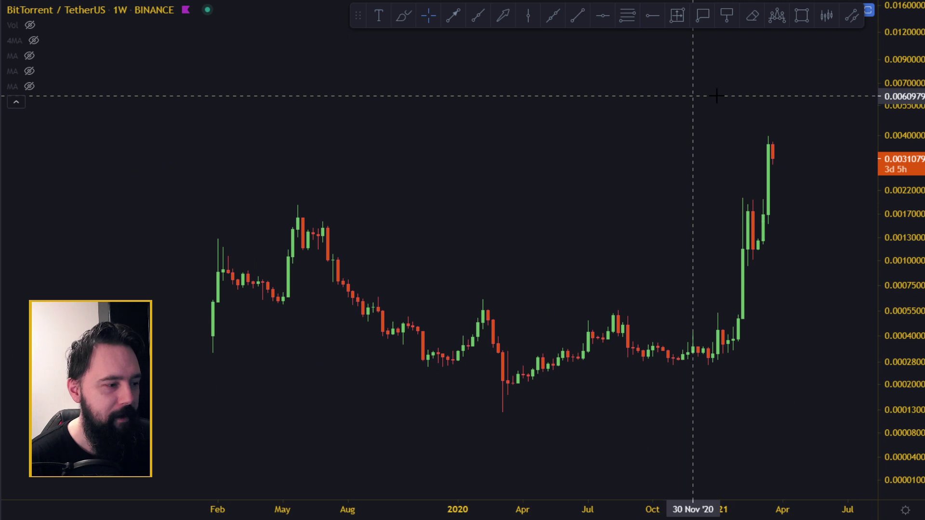
pyautogui.moveTo(908, 125); pyautogui.dragTo(917, 176)
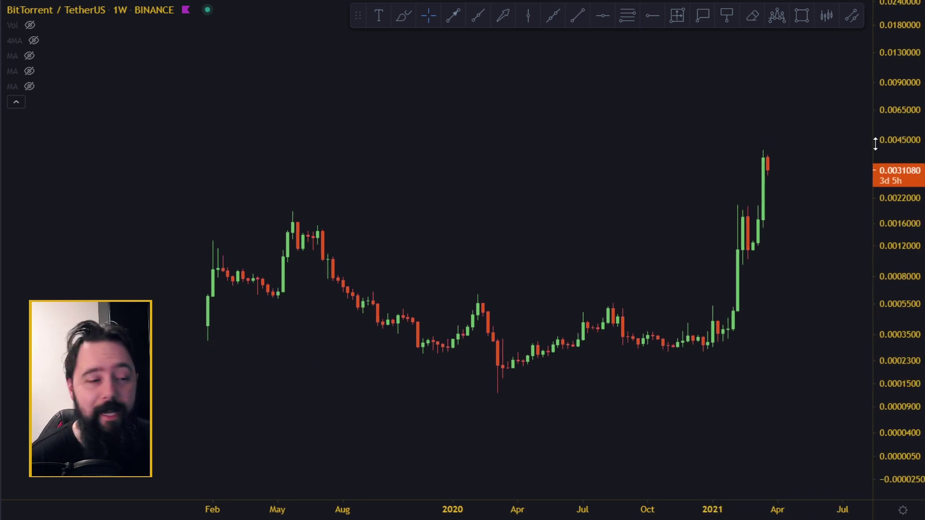
# Draw an extended trend line across the 2019 highs, through 20 May '19 and 1 Jul '19
pyautogui.click(552, 19)
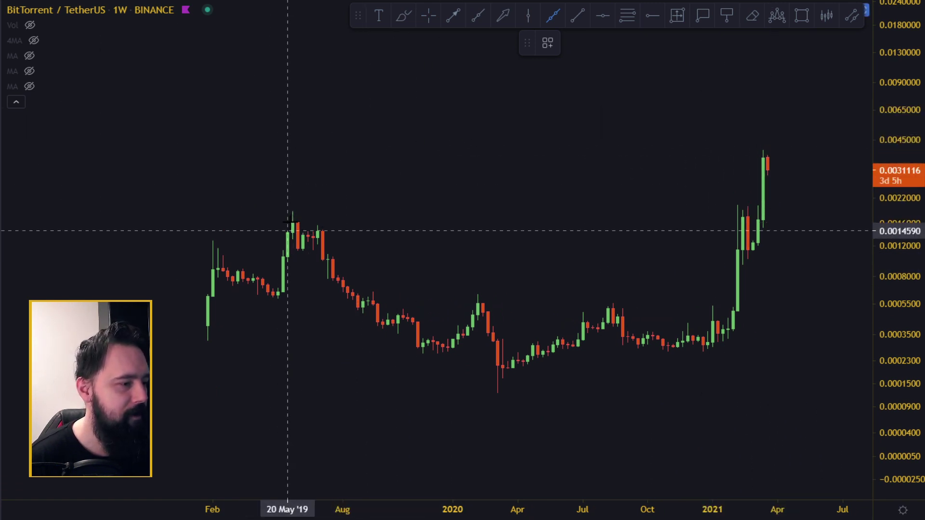
pyautogui.click(288, 231)
pyautogui.click(318, 225)
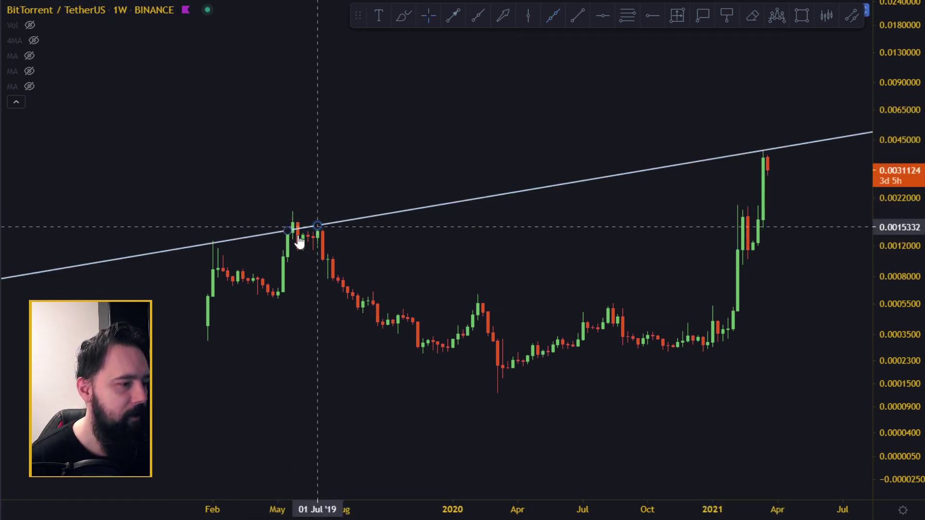
pyautogui.click(217, 243)
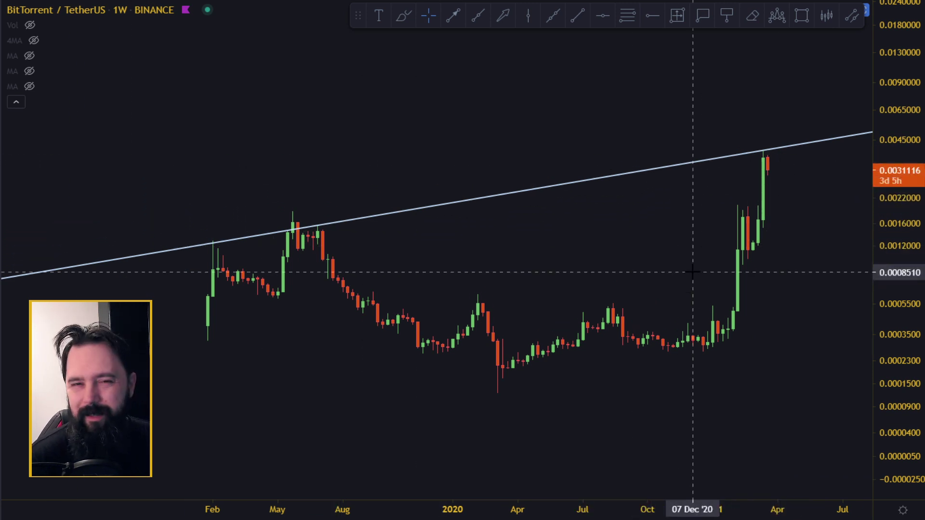
# Draw a parallel channel along the extended trend line up to 3 Jan '22, with its lower edge through the May 2019 low
pyautogui.moveTo(902, 241); pyautogui.dragTo(902, 208)
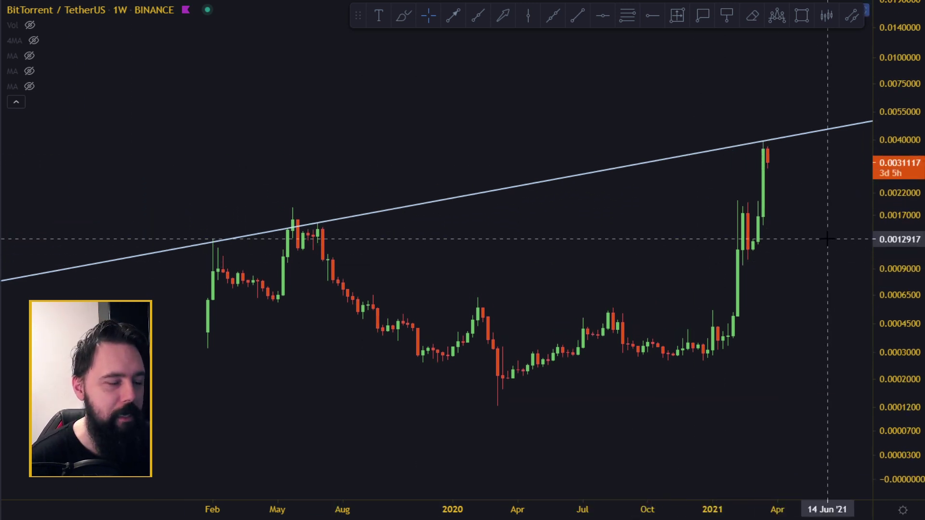
pyautogui.scroll(2, 770, 236)
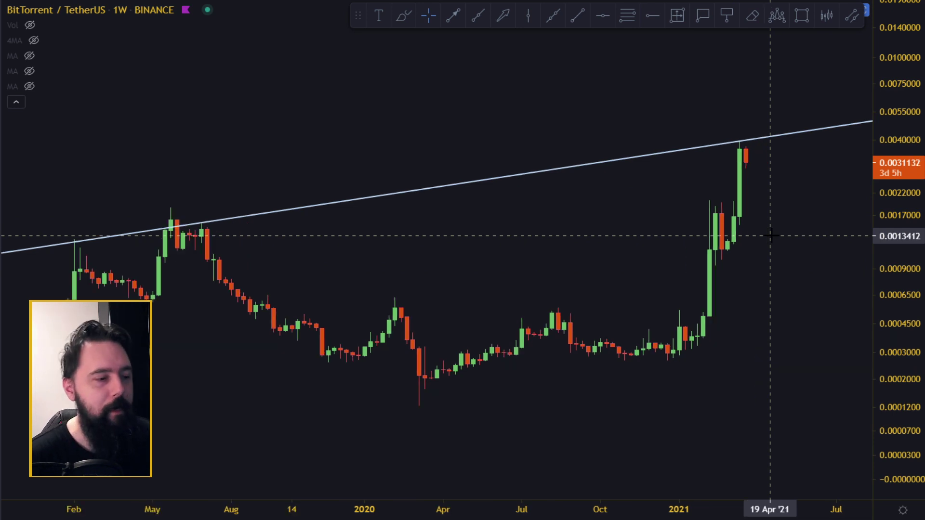
pyautogui.scroll(-3, 771, 236)
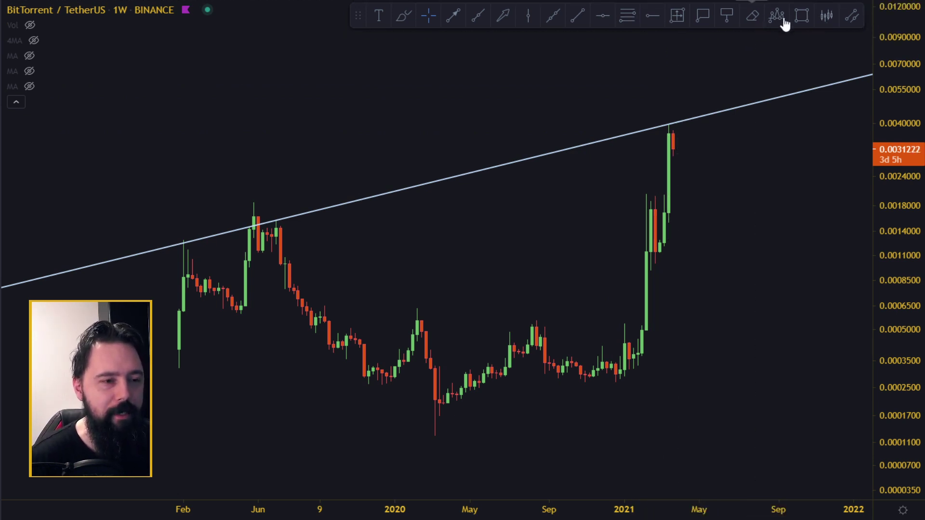
pyautogui.moveTo(694, 98); pyautogui.dragTo(675, 129)
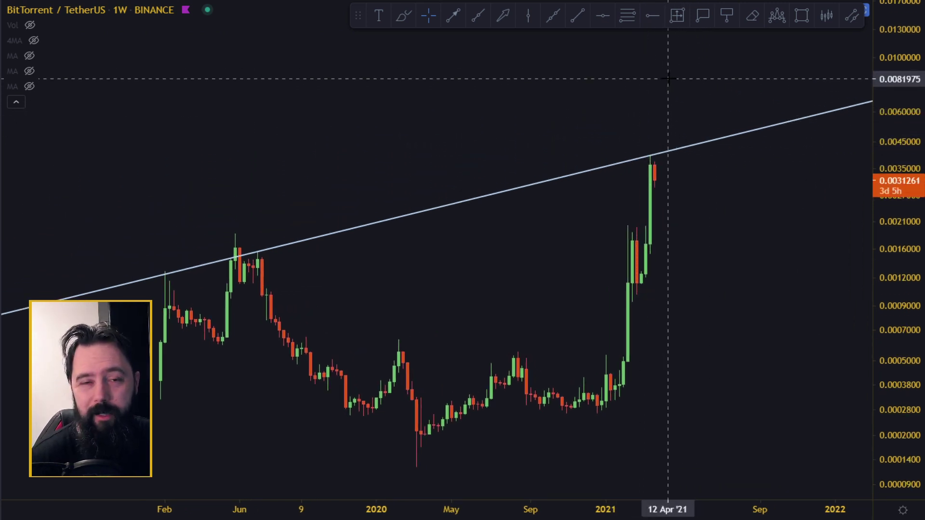
pyautogui.moveTo(676, 99); pyautogui.dragTo(676, 103)
pyautogui.moveTo(890, 169); pyautogui.dragTo(886, 251)
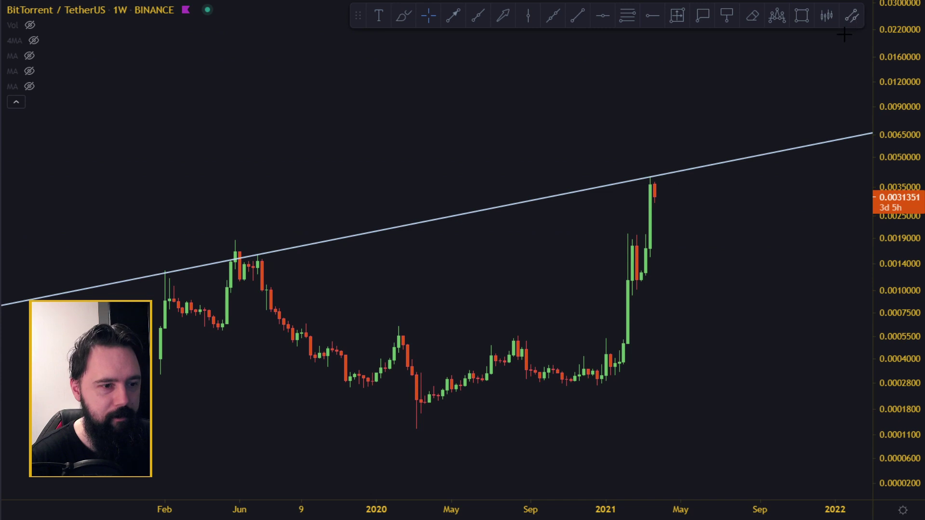
pyautogui.click(852, 16)
pyautogui.click(837, 140)
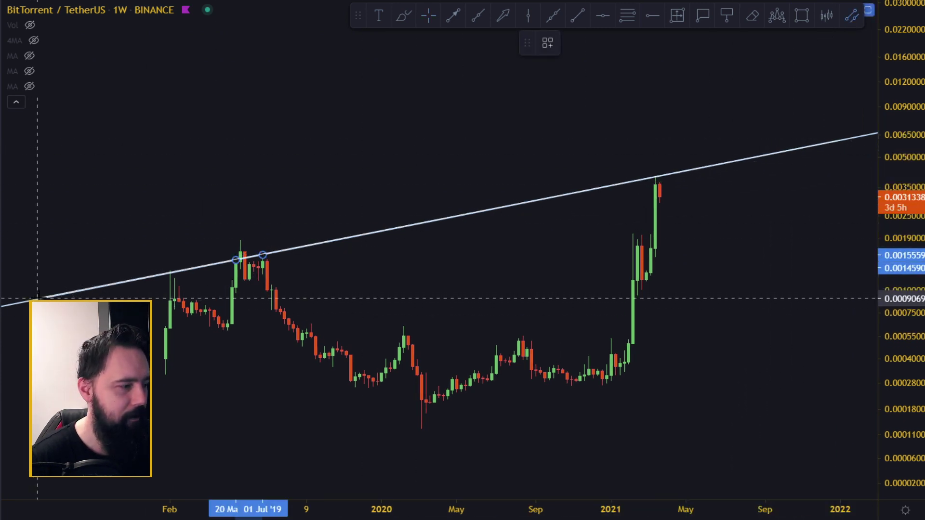
pyautogui.click(38, 299)
pyautogui.click(94, 340)
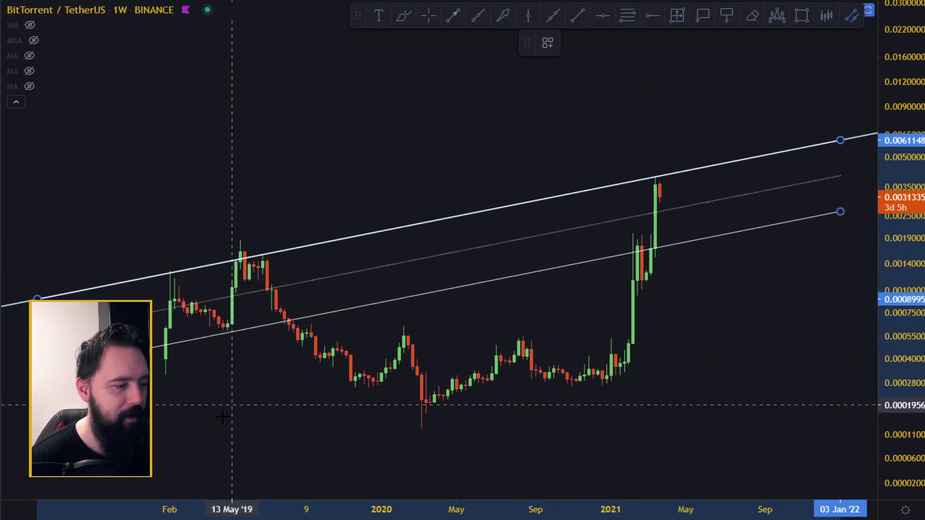
pyautogui.click(236, 391)
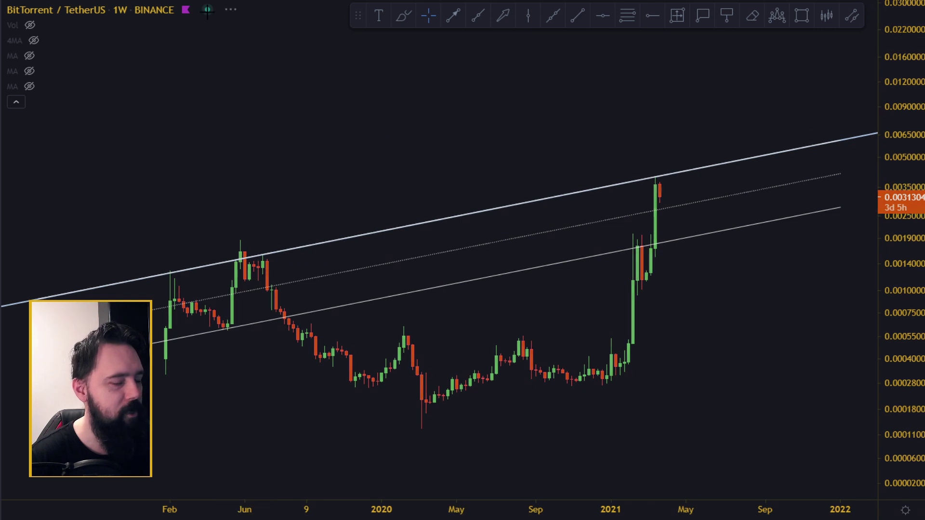
# Switch the chart to the daily timeframe and fit the whole channel and price history in view
pyautogui.click(175, 1)
pyautogui.moveTo(912, 295); pyautogui.dragTo(906, 38)
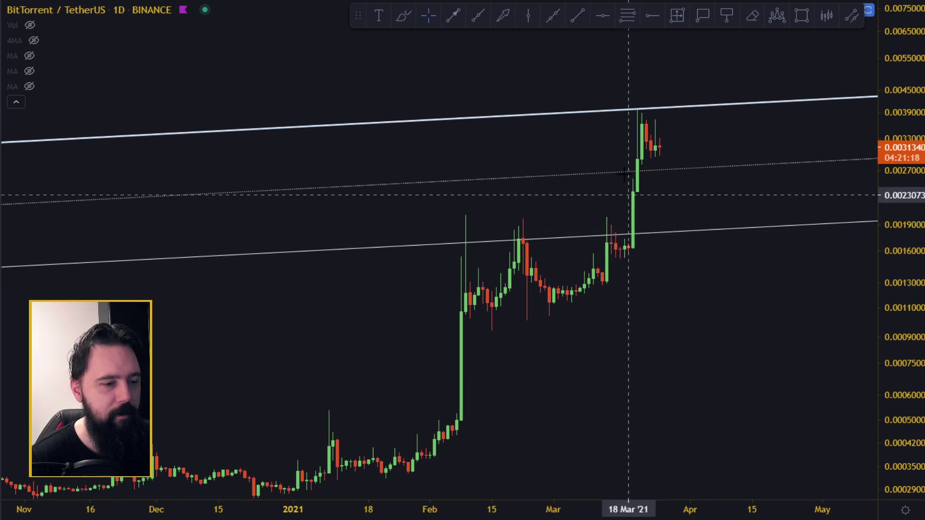
pyautogui.scroll(-3, 668, 267)
pyautogui.scroll(-6, 668, 266)
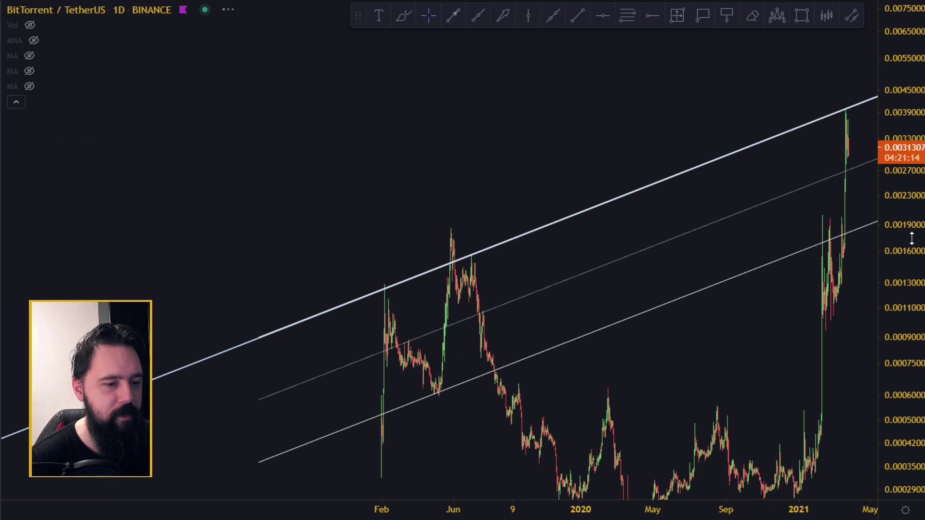
pyautogui.moveTo(912, 222); pyautogui.dragTo(909, 341)
pyautogui.scroll(3, 674, 308)
pyautogui.moveTo(704, 303); pyautogui.dragTo(690, 295)
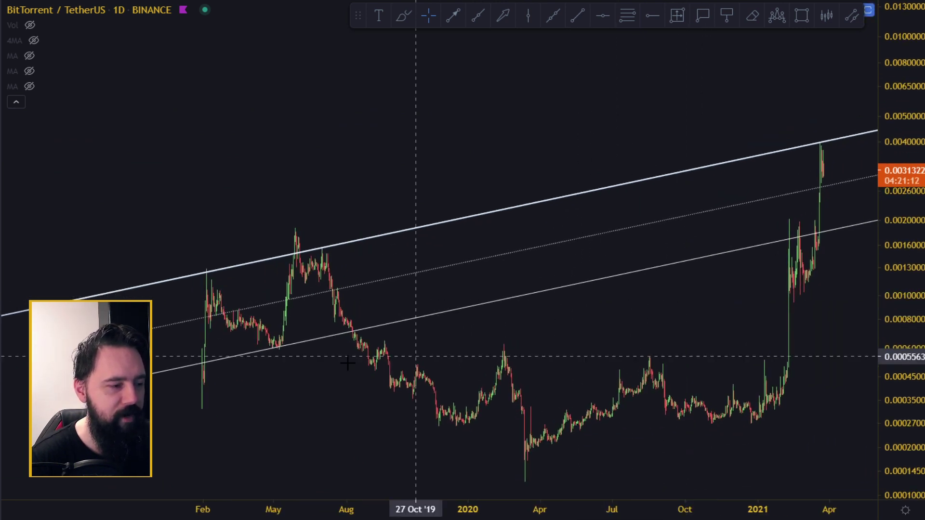
# Examine how the early 2019 daily candles line up with the channel, and compare them with the full price history
pyautogui.scroll(3, 363, 345)
pyautogui.moveTo(323, 333); pyautogui.dragTo(494, 301)
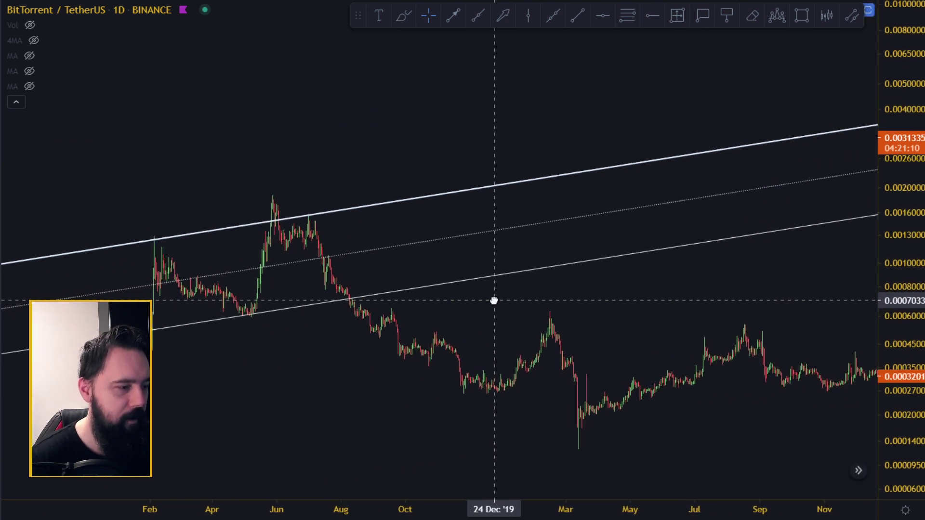
pyautogui.scroll(5, 241, 386)
pyautogui.moveTo(57, 421); pyautogui.dragTo(924, 289)
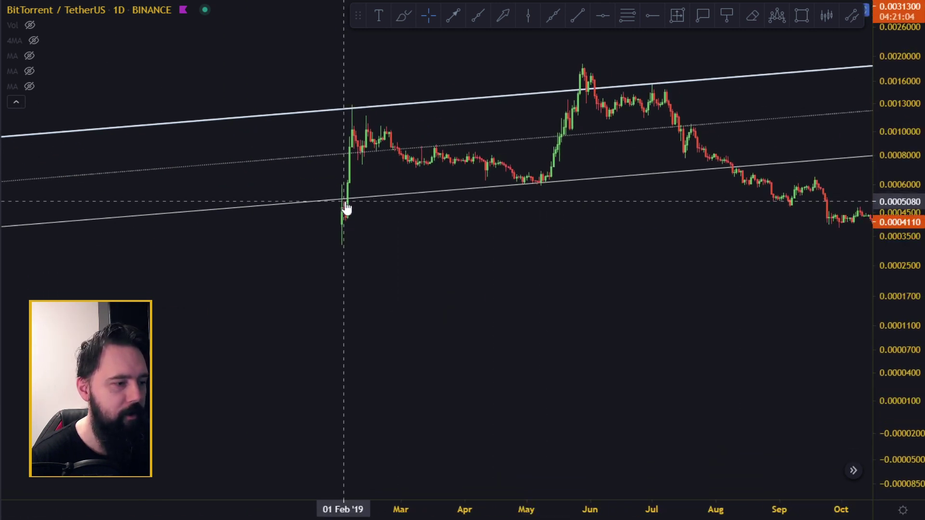
pyautogui.moveTo(600, 255); pyautogui.dragTo(458, 312)
pyautogui.scroll(-6, 458, 312)
pyautogui.moveTo(774, 355); pyautogui.dragTo(319, 380)
pyautogui.scroll(-5, 540, 333)
pyautogui.moveTo(902, 194); pyautogui.dragTo(902, 304)
pyautogui.moveTo(789, 232); pyautogui.dragTo(595, 288)
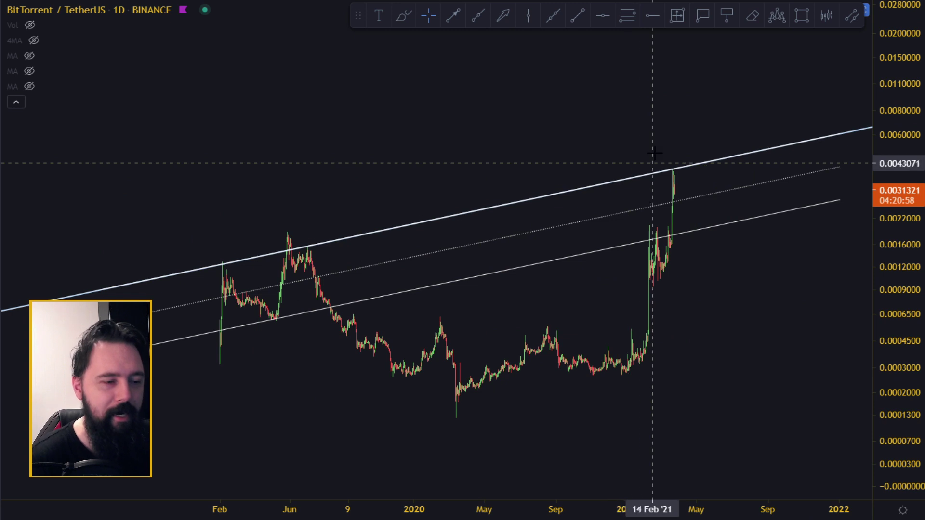
pyautogui.moveTo(646, 181); pyautogui.dragTo(626, 207)
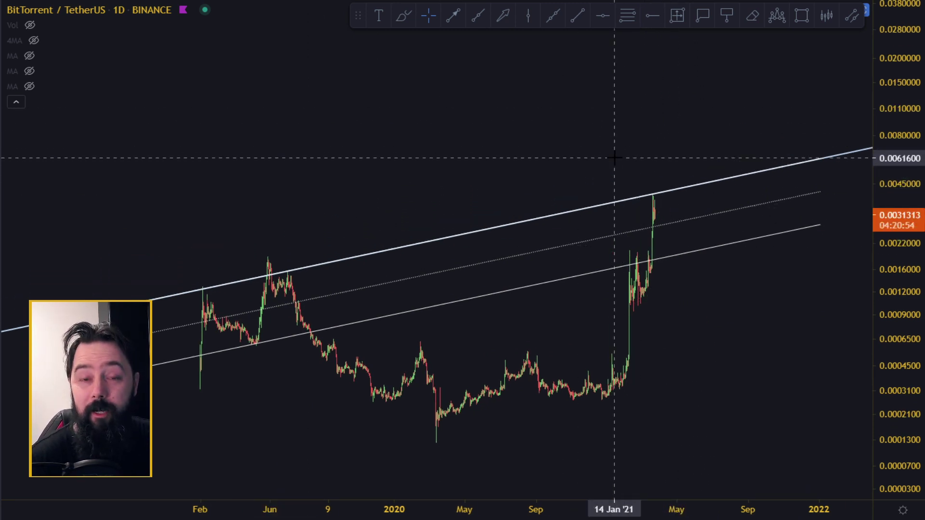
pyautogui.click(681, 20)
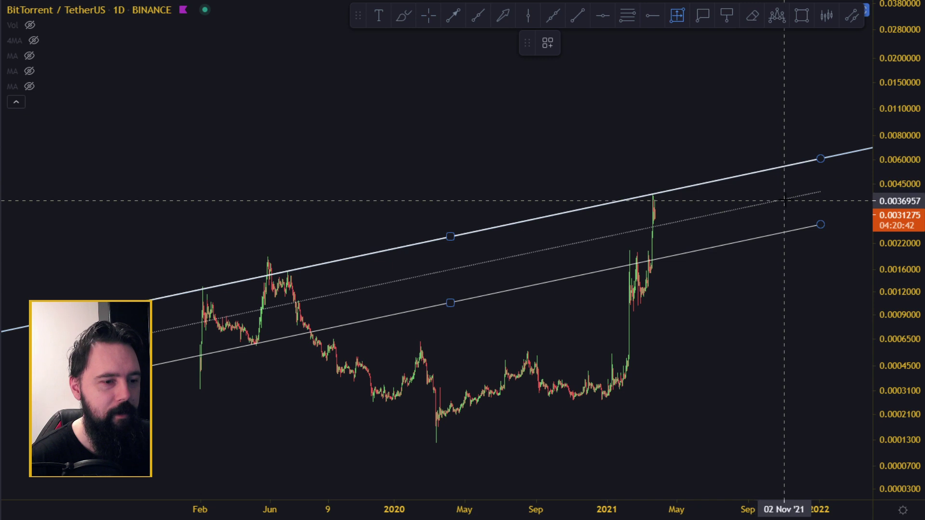
pyautogui.click(818, 193)
pyautogui.press('Escape')
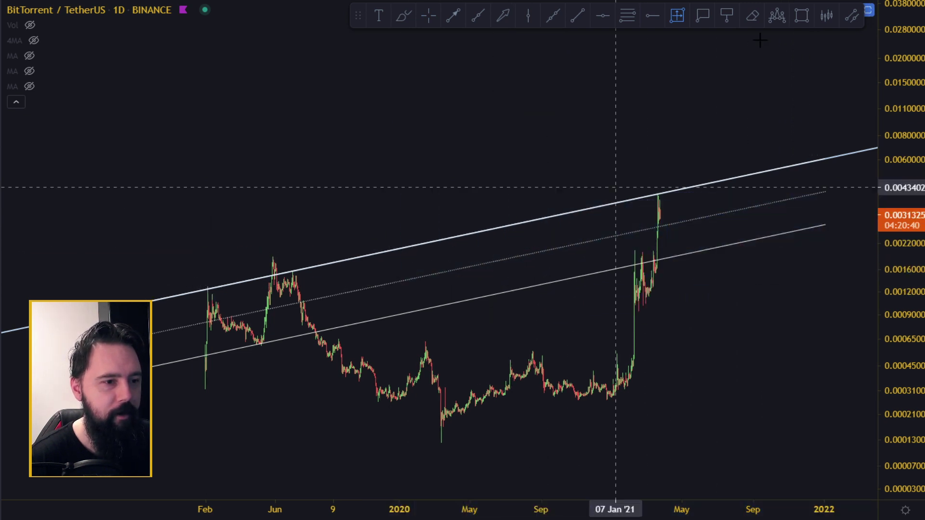
# Add a second parallel channel based on the first channel's midline, centred on the extended trend line, ending at 23 Dec '21
pyautogui.click(853, 16)
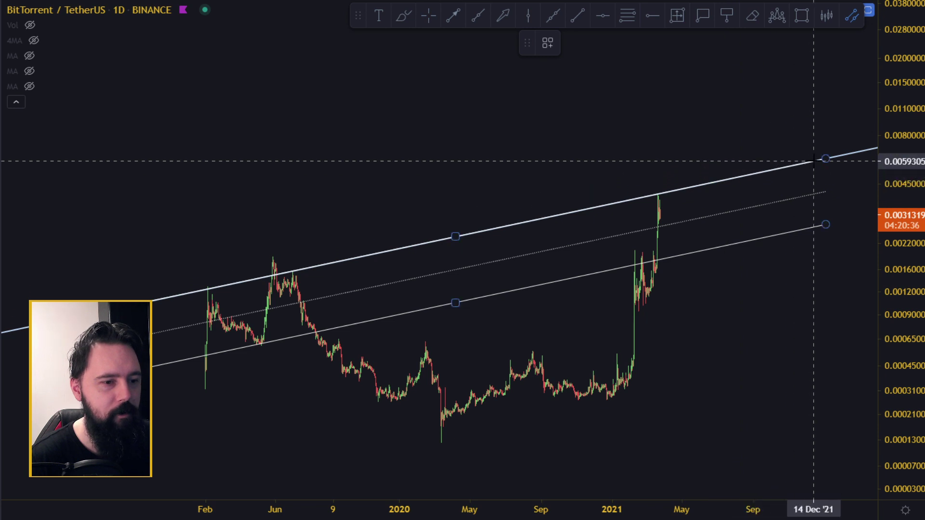
pyautogui.click(819, 192)
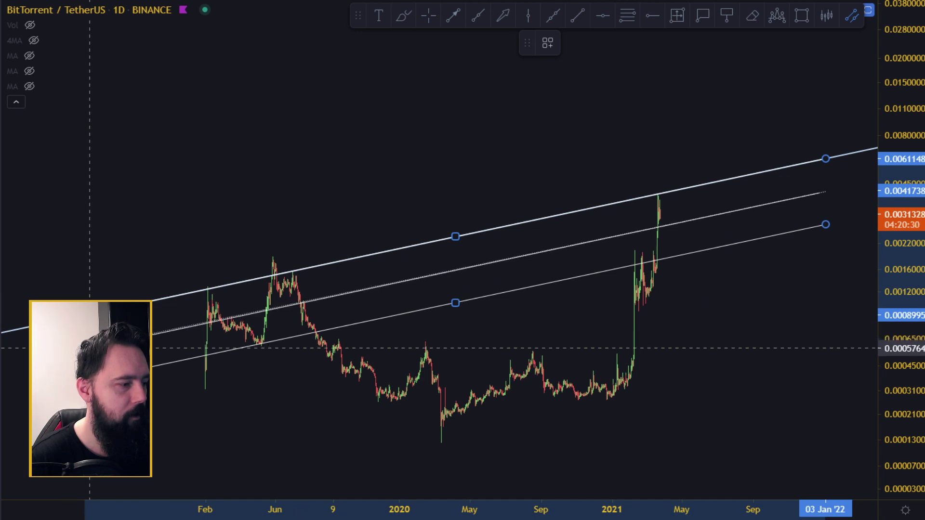
pyautogui.click(88, 347)
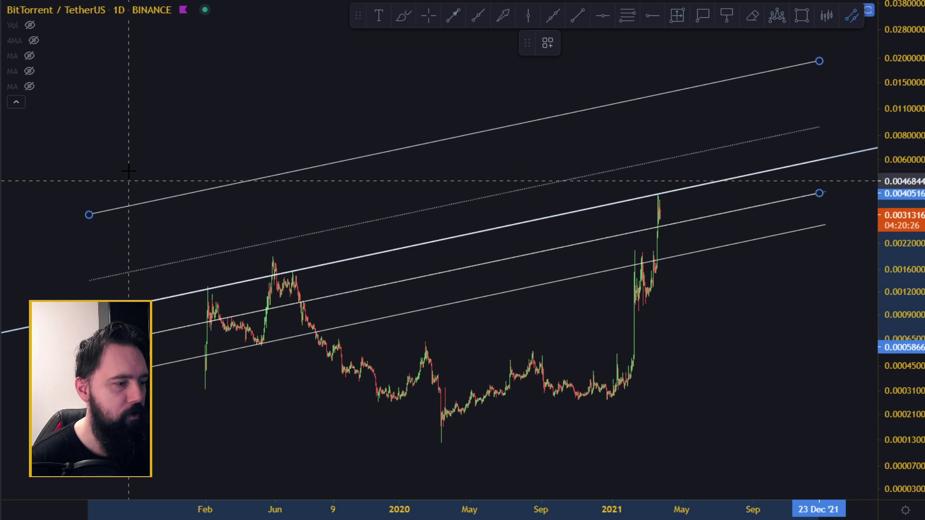
pyautogui.click(133, 252)
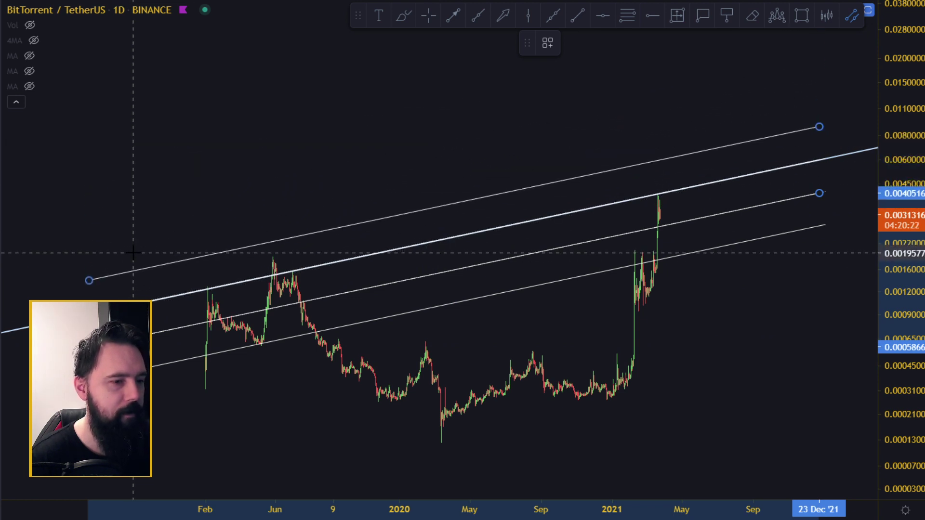
pyautogui.click(647, 142)
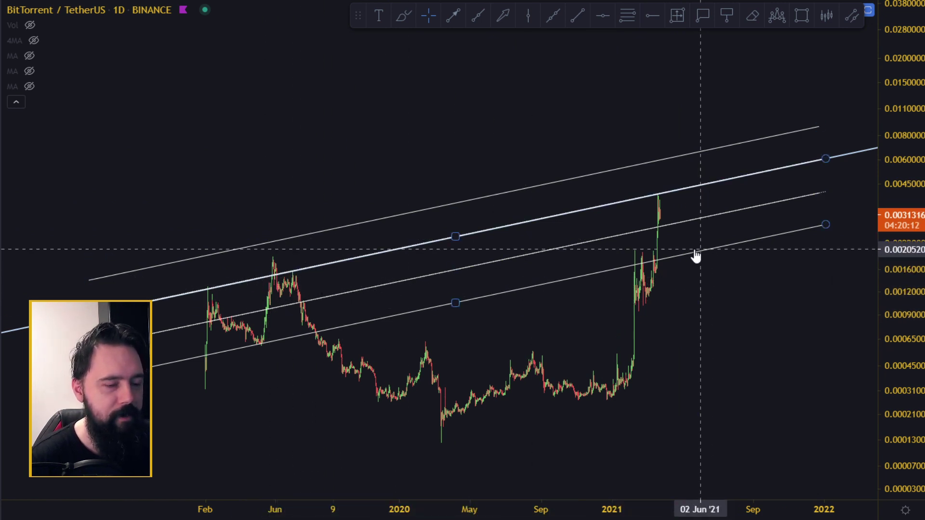
# Examine the March 2021 candles against the channel lines, and the August 2019 drop through the lowest line
pyautogui.scroll(2, 843, 298)
pyautogui.scroll(2, 806, 257)
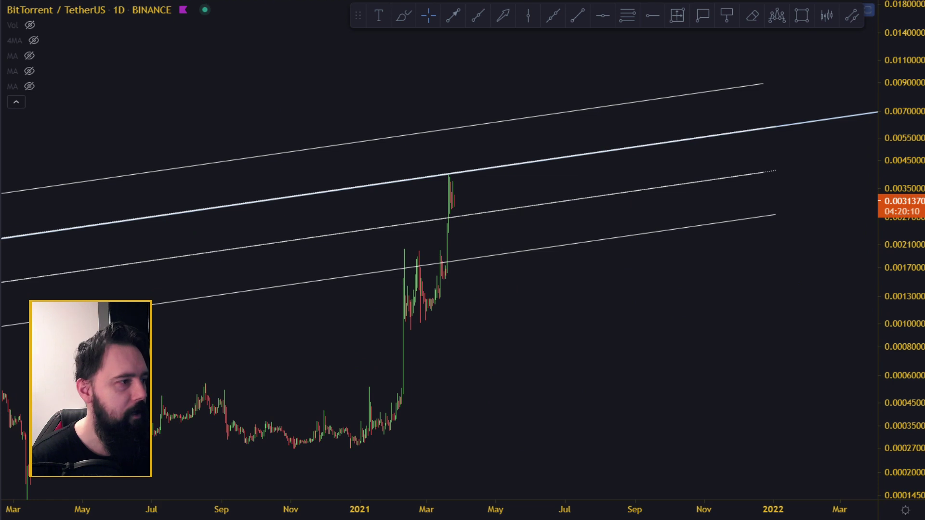
pyautogui.scroll(6, 501, 284)
pyautogui.moveTo(276, 305); pyautogui.dragTo(854, 250)
pyautogui.scroll(4, 694, 251)
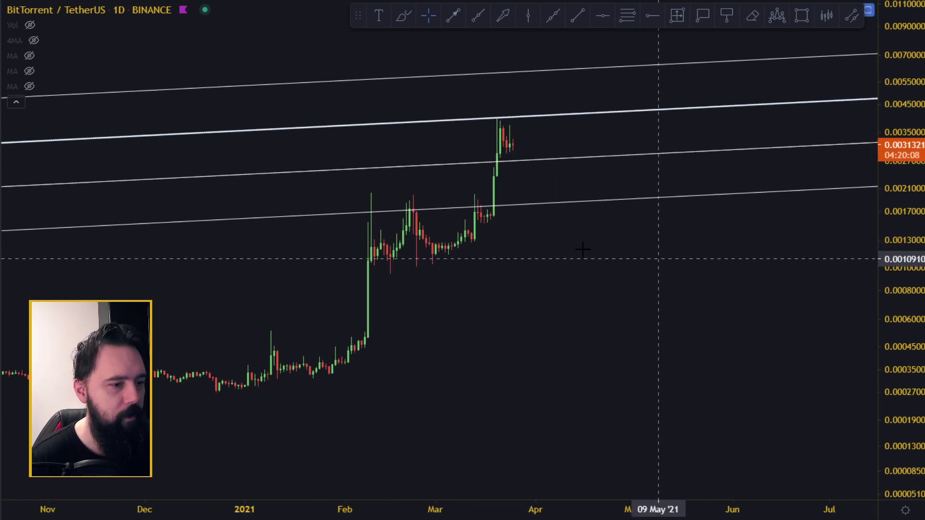
pyautogui.moveTo(589, 248); pyautogui.dragTo(660, 280)
pyautogui.scroll(2, 629, 261)
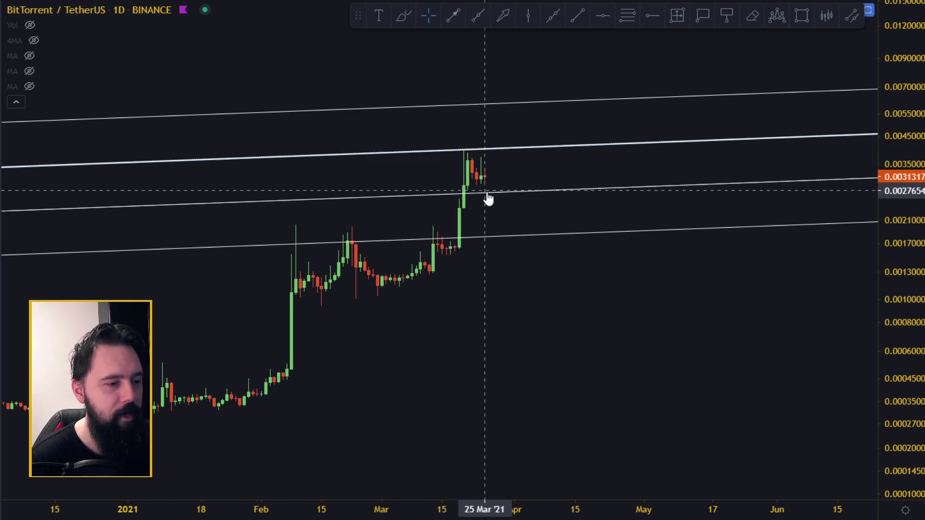
pyautogui.scroll(-5, 448, 193)
pyautogui.scroll(-2, 440, 240)
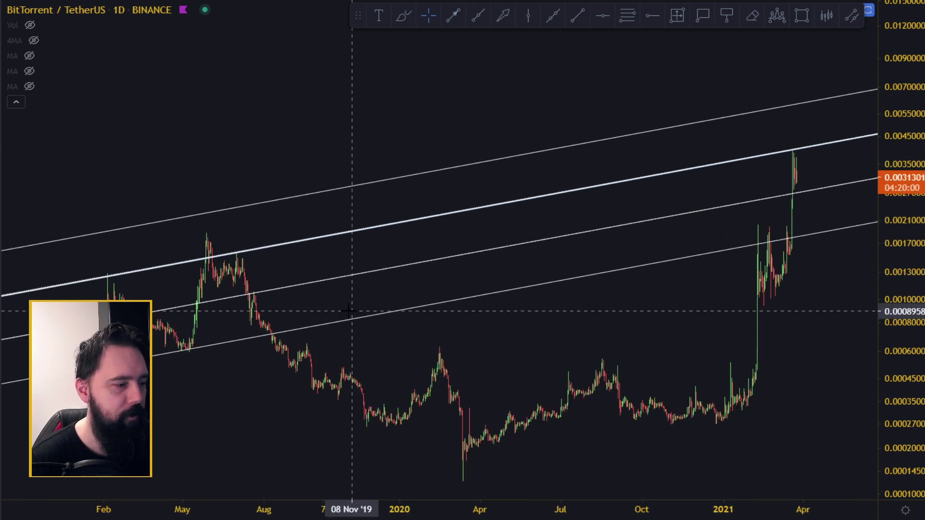
pyautogui.moveTo(350, 296); pyautogui.dragTo(481, 259)
pyautogui.scroll(2, 482, 258)
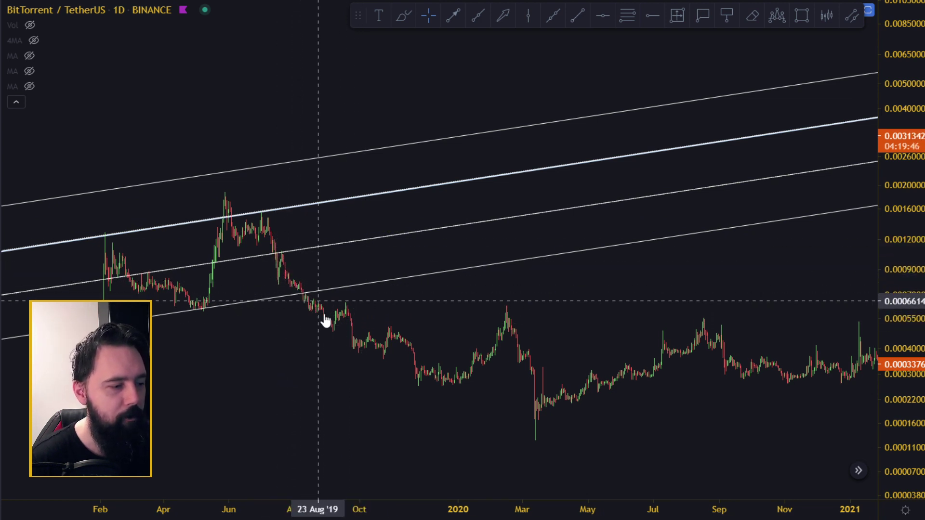
pyautogui.click(309, 291)
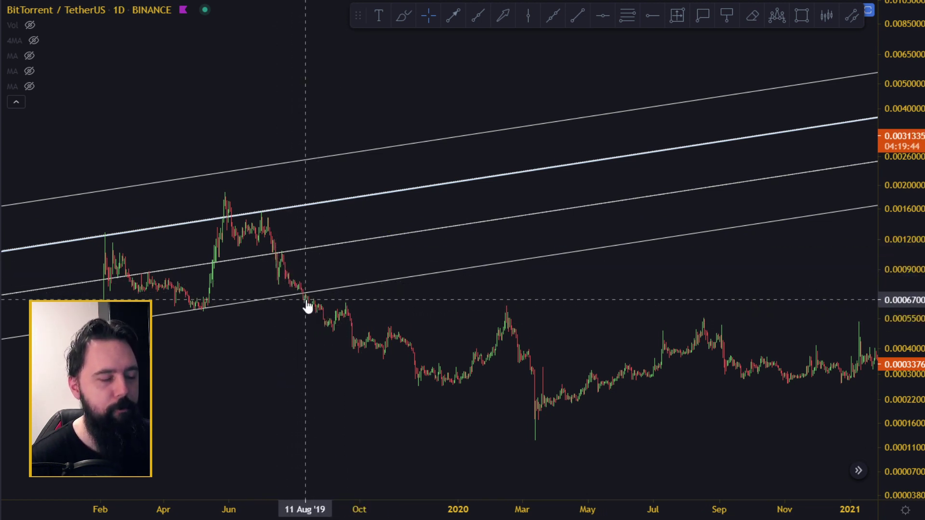
pyautogui.moveTo(646, 275); pyautogui.dragTo(331, 328)
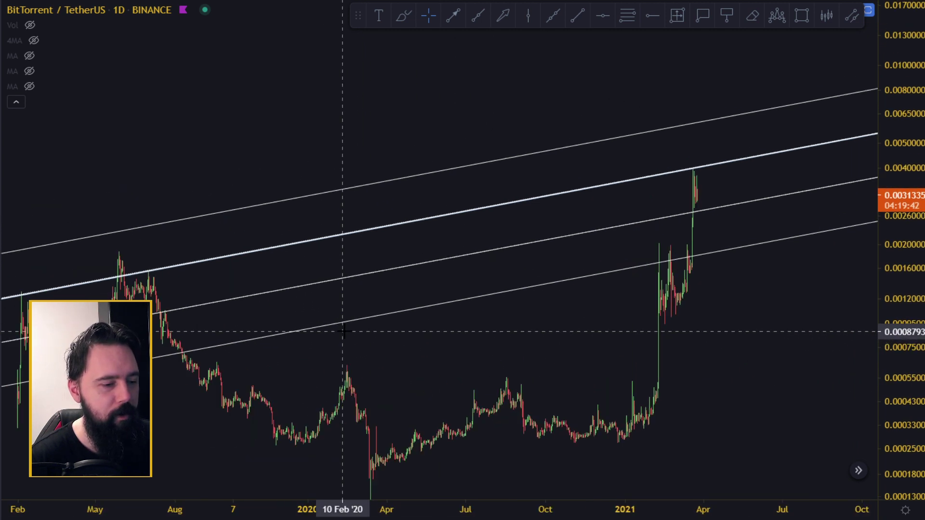
# Switch the chart to the 4-hour timeframe and frame the March 2021 candles between the channel lines
pyautogui.scroll(5, 685, 270)
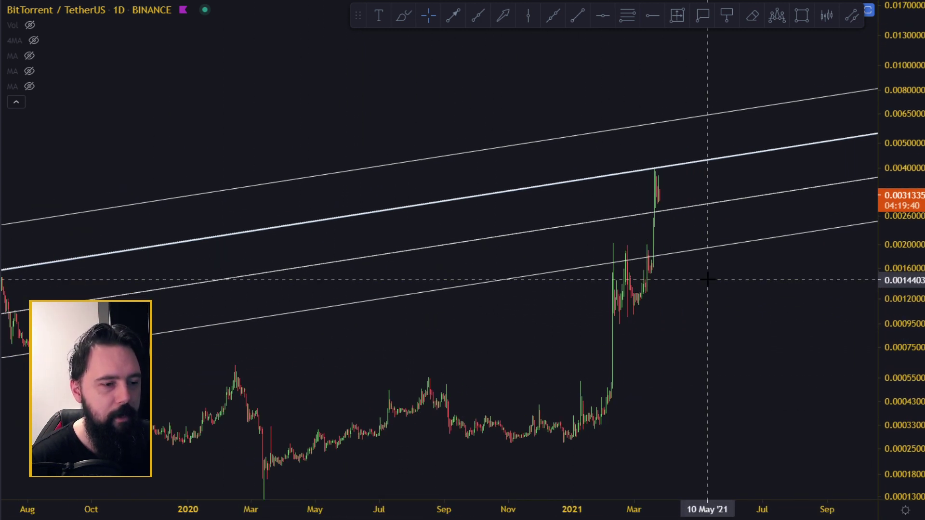
pyautogui.moveTo(524, 218); pyautogui.dragTo(764, 245)
pyautogui.scroll(5, 764, 245)
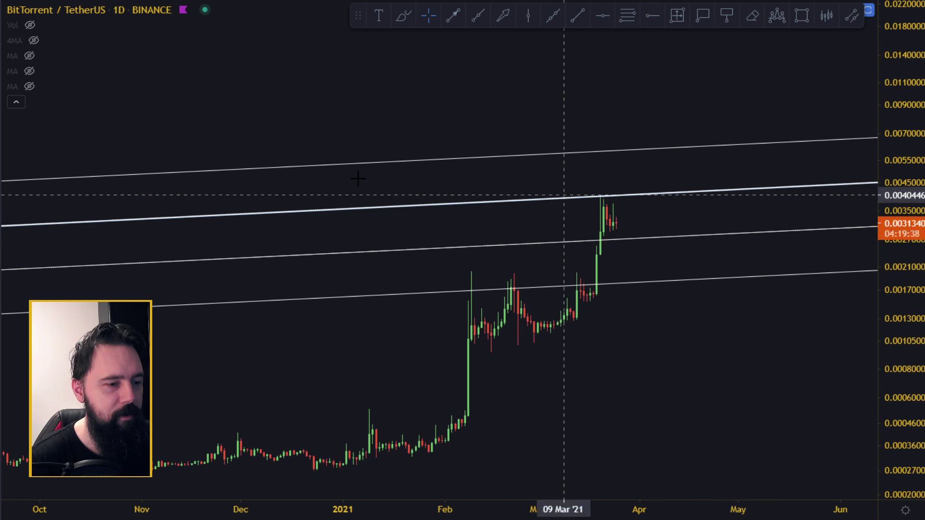
pyautogui.scroll(5, 819, 248)
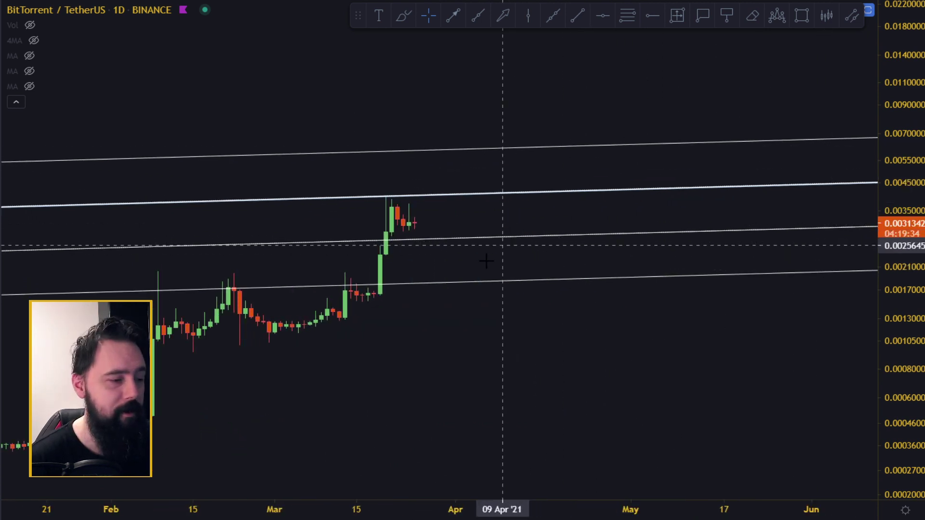
pyautogui.scroll(-3, 648, 209)
pyautogui.scroll(5, 559, 107)
pyautogui.click(504, 16)
pyautogui.click(139, 1)
pyautogui.scroll(-6, 580, 235)
pyautogui.moveTo(920, 324); pyautogui.dragTo(899, 143)
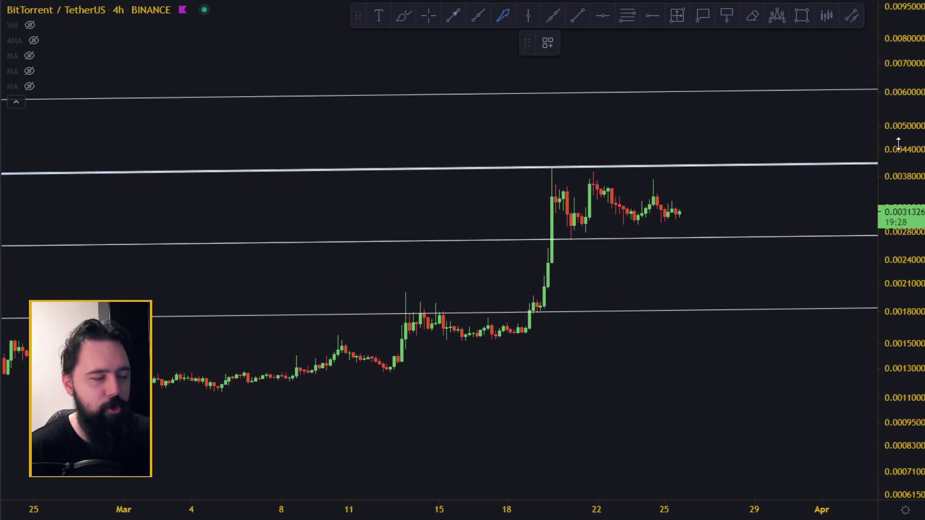
pyautogui.moveTo(750, 151); pyautogui.dragTo(479, 140)
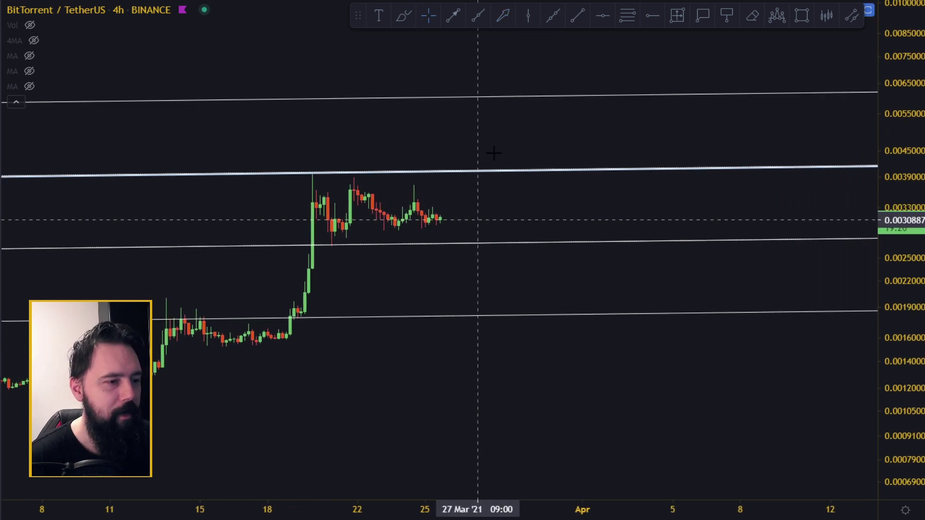
# Draw two arrows from the latest candle, one down to the channel line at about 0.00274 and one up to the thick trend line
pyautogui.click(448, 221)
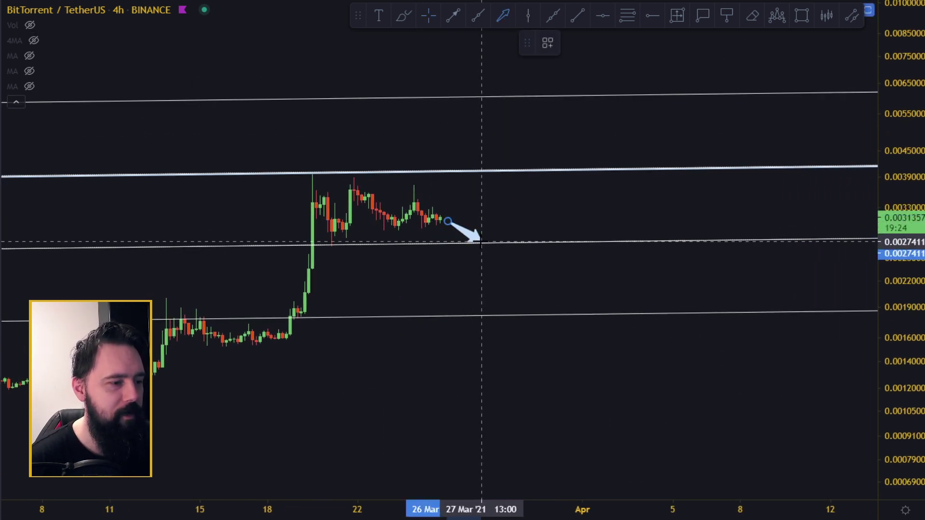
pyautogui.click(482, 242)
pyautogui.click(505, 17)
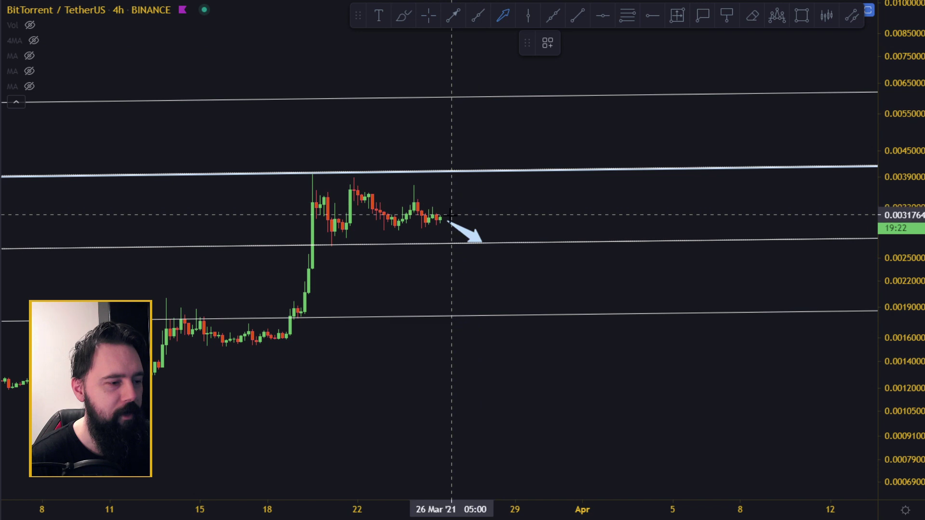
pyautogui.click(451, 215)
pyautogui.click(484, 173)
pyautogui.click(611, 207)
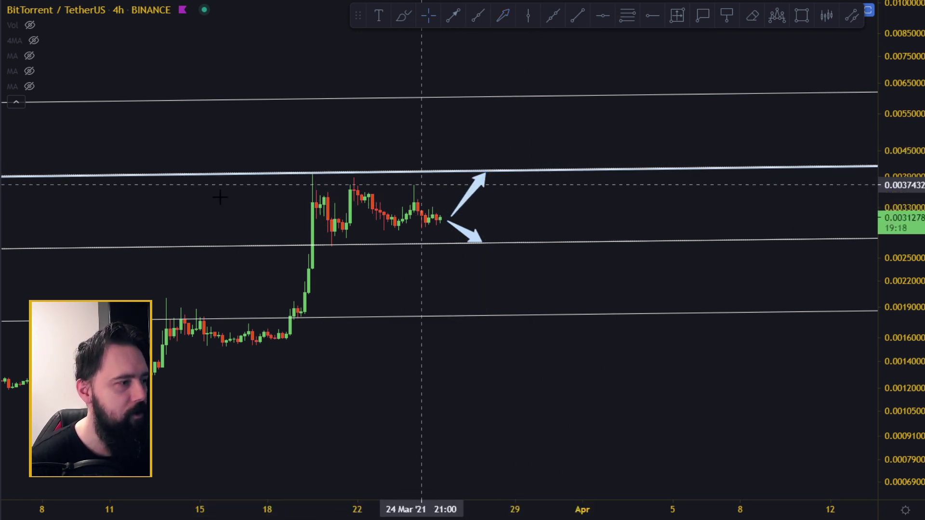
# Delete both arrows beside the latest candle
pyautogui.click(471, 201)
pyautogui.press('Delete')
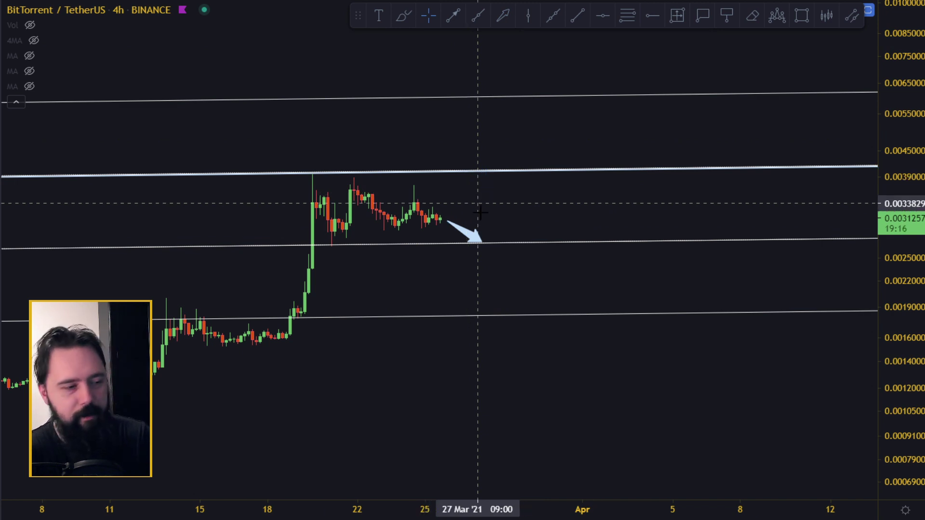
pyautogui.click(474, 243)
pyautogui.press('Delete')
# Draw a falling trend line from the 20 Mar '21 high at 0.0039600 to about 0.00288 on 31 Mar '21
pyautogui.click(577, 15)
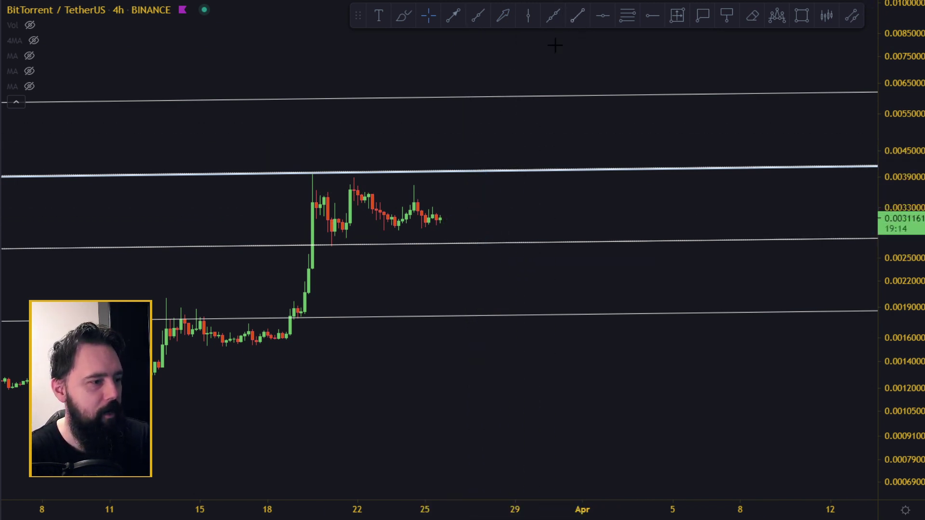
pyautogui.click(313, 174)
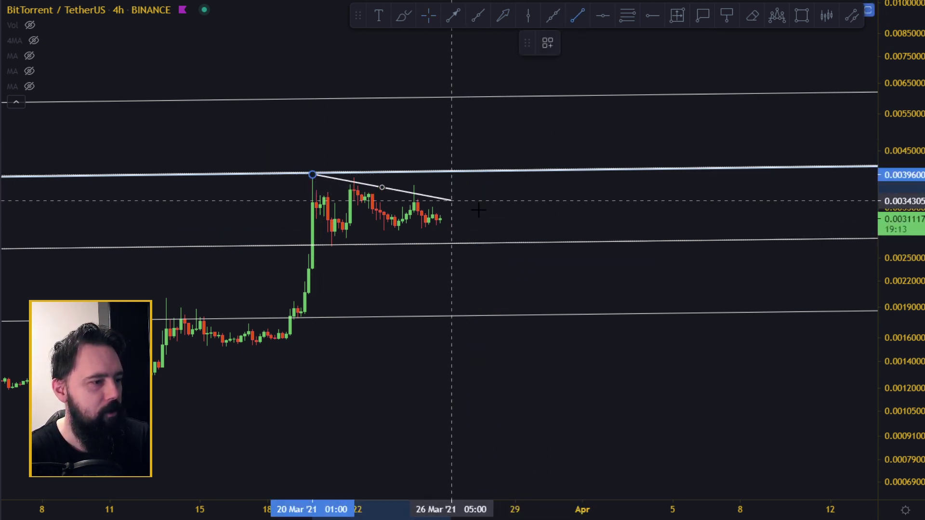
pyautogui.click(560, 232)
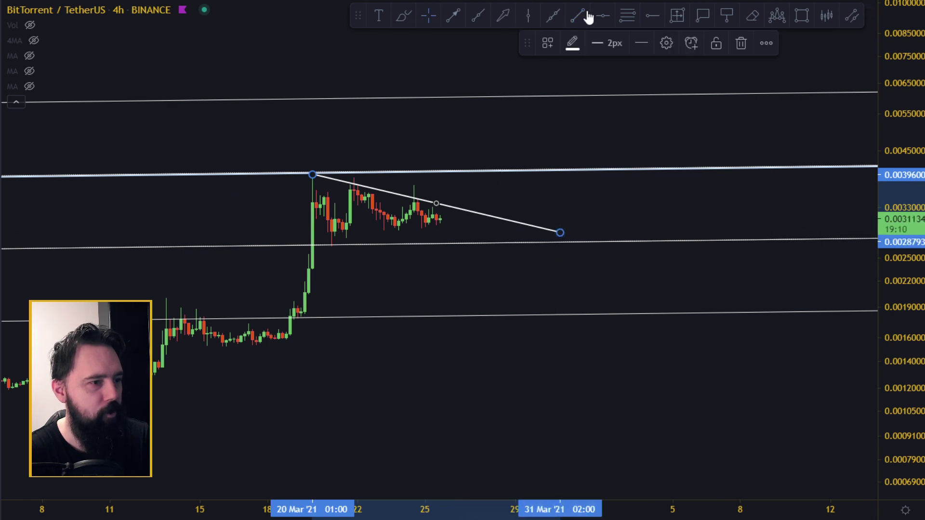
# Draw a rising trend line under the late-March lows, crossing the falling line near 28 Mar '21, and adjust both ends to fit the lows
pyautogui.click(332, 247)
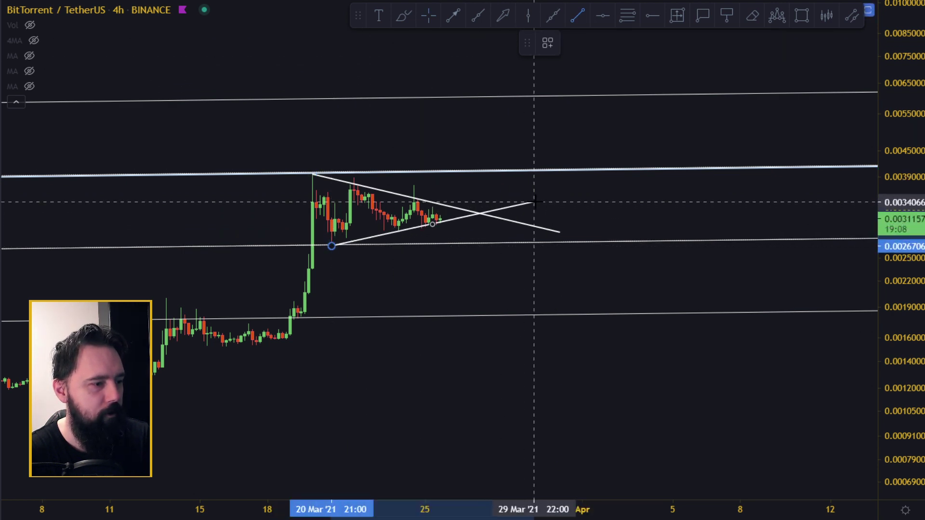
pyautogui.click(538, 205)
pyautogui.moveTo(332, 246); pyautogui.dragTo(286, 250)
pyautogui.moveTo(538, 205); pyautogui.dragTo(538, 213)
pyautogui.moveTo(286, 250)
pyautogui.mouseDown()
pyautogui.moveTo(308, 245)
pyautogui.moveTo(294, 245)
pyautogui.mouseUp()
pyautogui.click(496, 227)
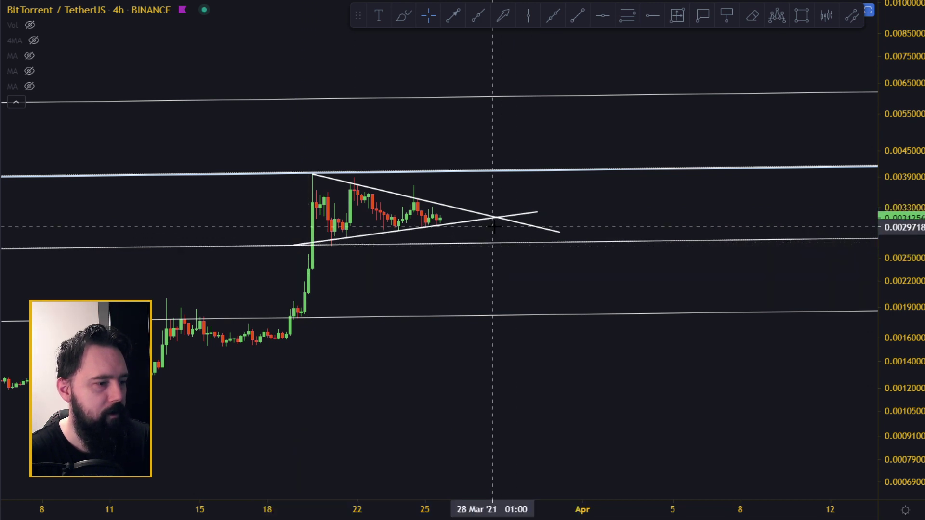
# Draw two short breakout arrows beside the latest candle, one up to about 0.00360 and one down to about 0.00289
pyautogui.moveTo(895, 275); pyautogui.dragTo(892, 189)
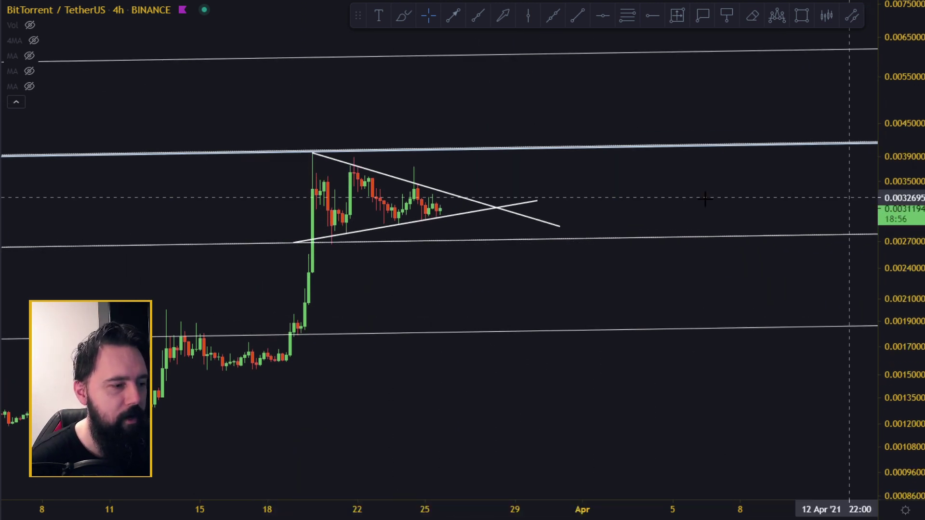
pyautogui.moveTo(626, 186); pyautogui.dragTo(711, 167)
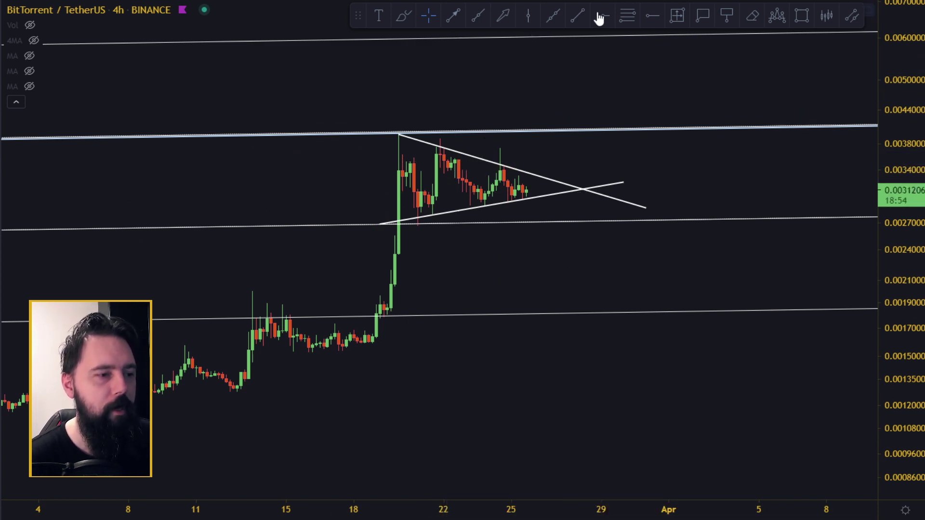
pyautogui.click(504, 18)
pyautogui.click(538, 180)
pyautogui.click(556, 157)
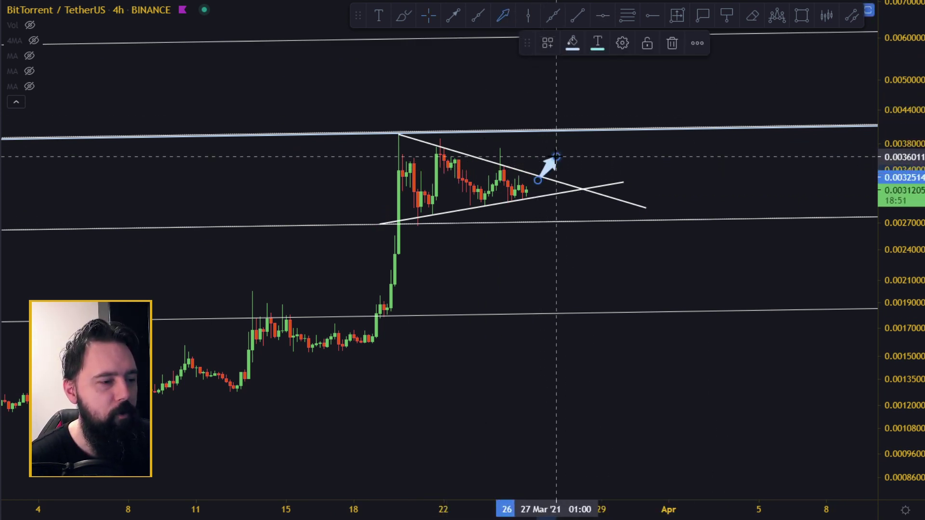
pyautogui.click(503, 19)
pyautogui.click(537, 187)
pyautogui.click(557, 207)
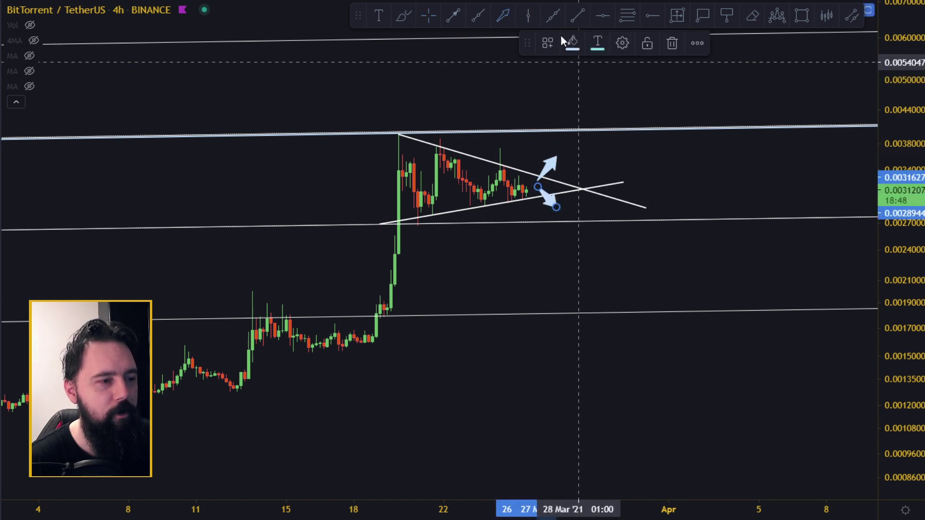
# Draw another short downward arrow below the triangle, ending on the channel line at about 0.0027 near 28 Mar '21
pyautogui.click(503, 17)
pyautogui.click(568, 202)
pyautogui.click(584, 222)
pyautogui.moveTo(697, 169); pyautogui.dragTo(654, 196)
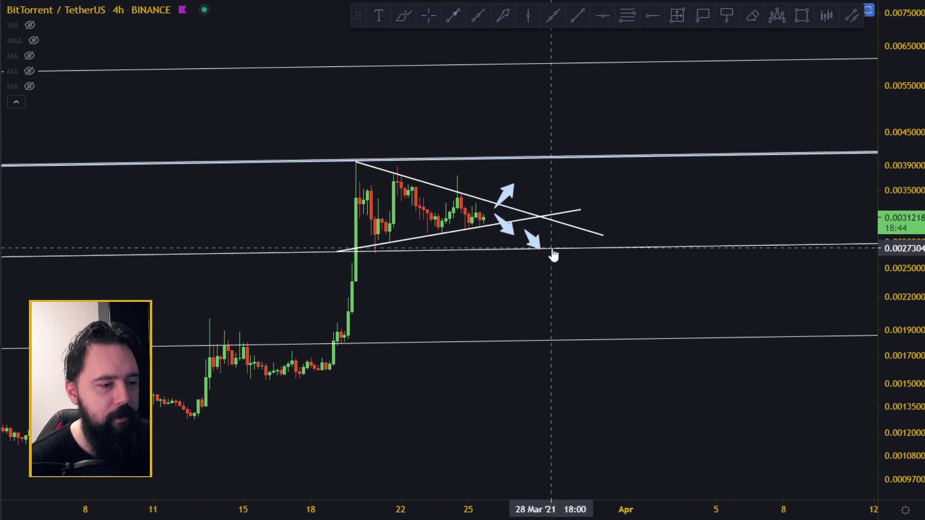
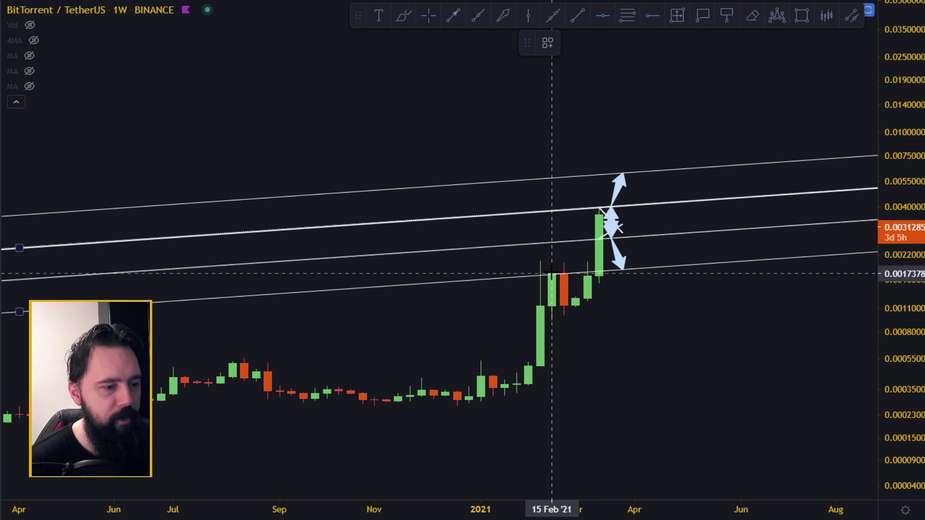
# Place horizontal lines at 0.0017378 on the 15 Feb '21 weekly candle's body top and at 0.0015919 on the May '19 monthly candle's
pyautogui.click(552, 273)
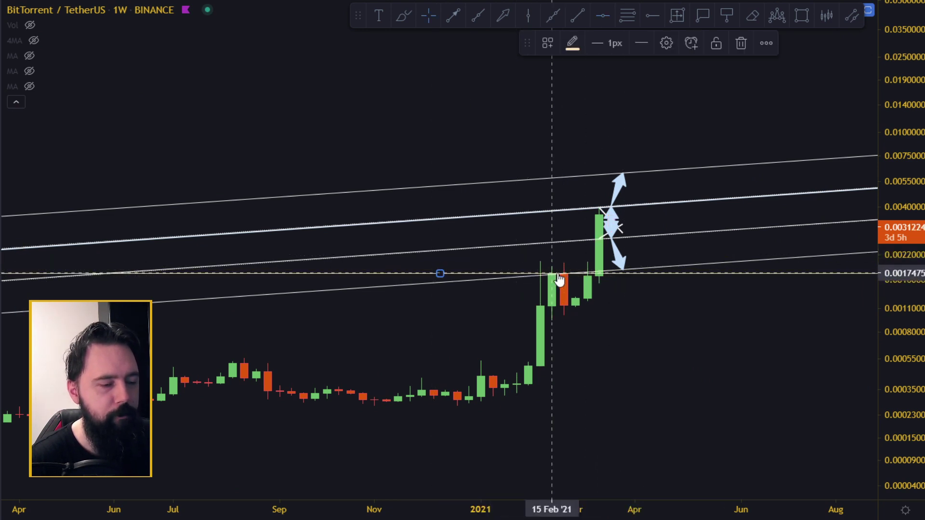
pyautogui.scroll(-5, 569, 280)
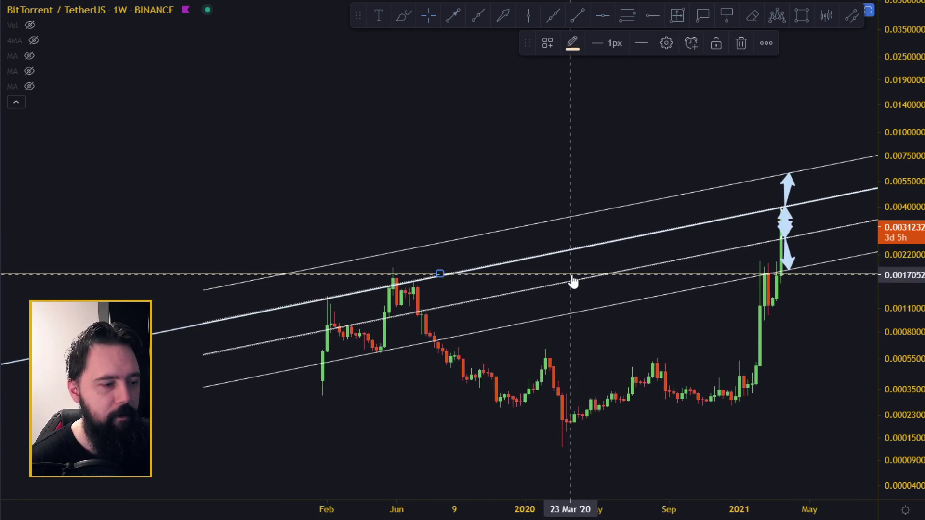
pyautogui.click(280, 1)
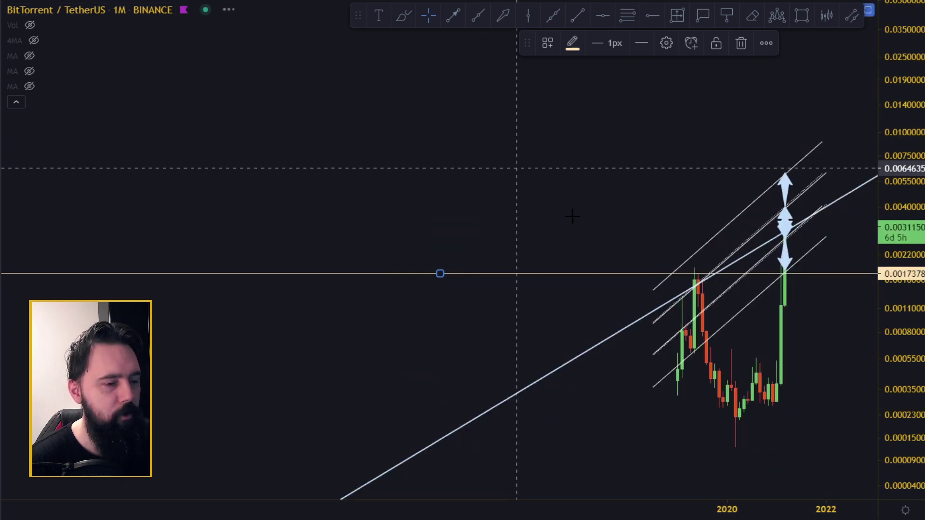
pyautogui.scroll(5, 535, 232)
pyautogui.click(604, 16)
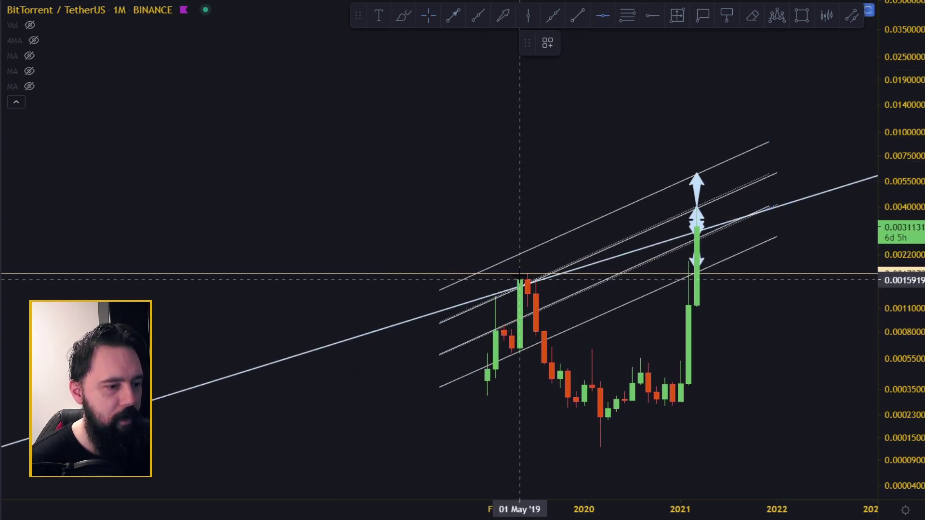
pyautogui.click(520, 280)
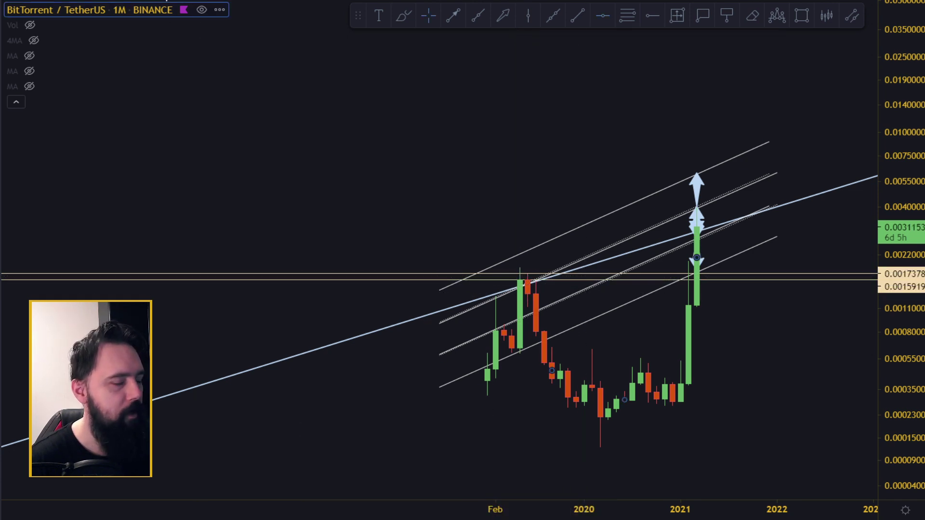
# On the daily timeframe, draw a rectangle between the 0.0017378 and 0.0015919 horizontal lines, spanning about 3 Feb to 6 Apr '21
pyautogui.click(164, 0)
pyautogui.scroll(4, 727, 278)
pyautogui.moveTo(901, 331); pyautogui.dragTo(902, 95)
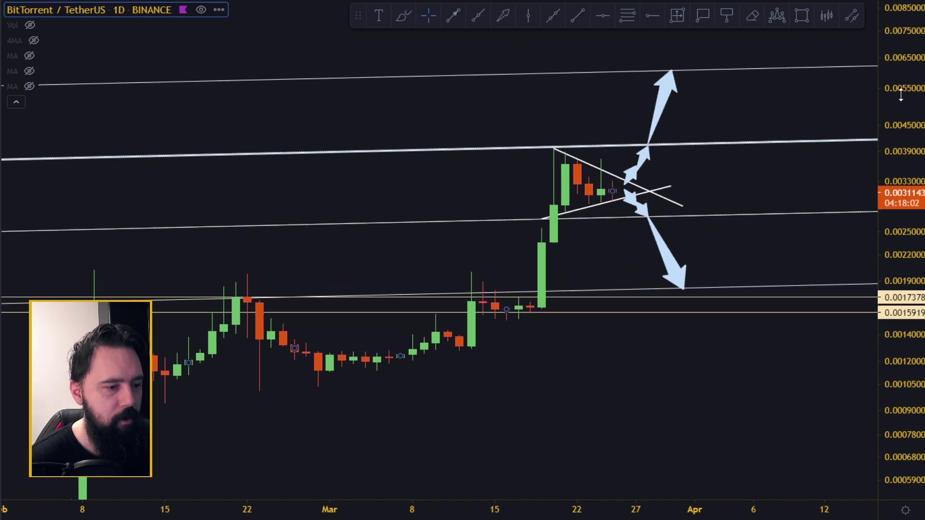
pyautogui.moveTo(900, 289); pyautogui.dragTo(901, 166)
pyautogui.scroll(-1, 733, 267)
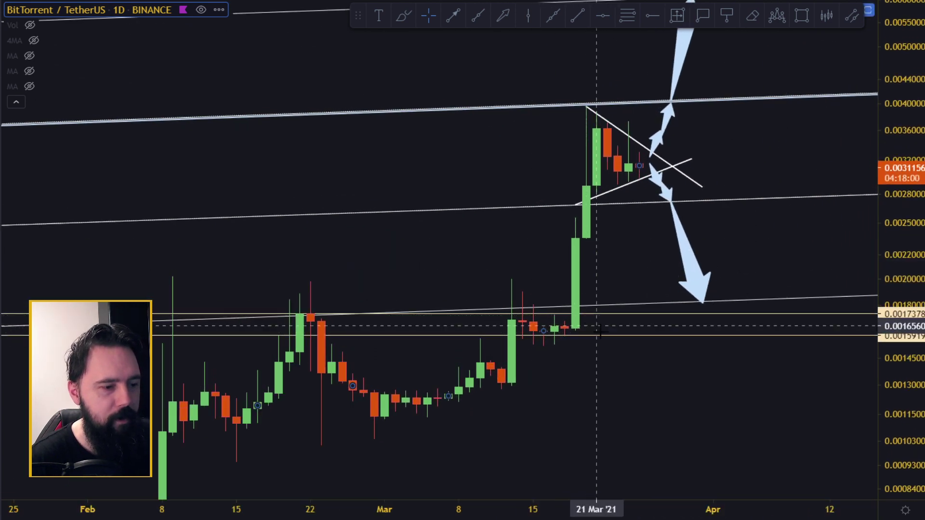
pyautogui.click(802, 15)
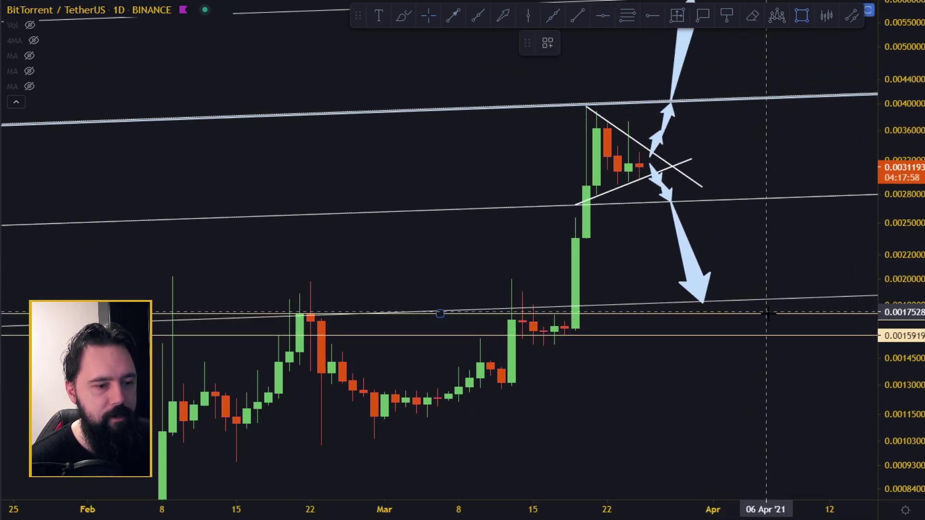
pyautogui.moveTo(769, 314); pyautogui.dragTo(108, 335)
pyautogui.click(671, 396)
# Examine where the large downward arrow ends relative to the lowest channel line and the shaded zone
pyautogui.moveTo(918, 301); pyautogui.dragTo(909, 378)
pyautogui.scroll(-7, 808, 375)
pyautogui.moveTo(837, 375); pyautogui.dragTo(520, 377)
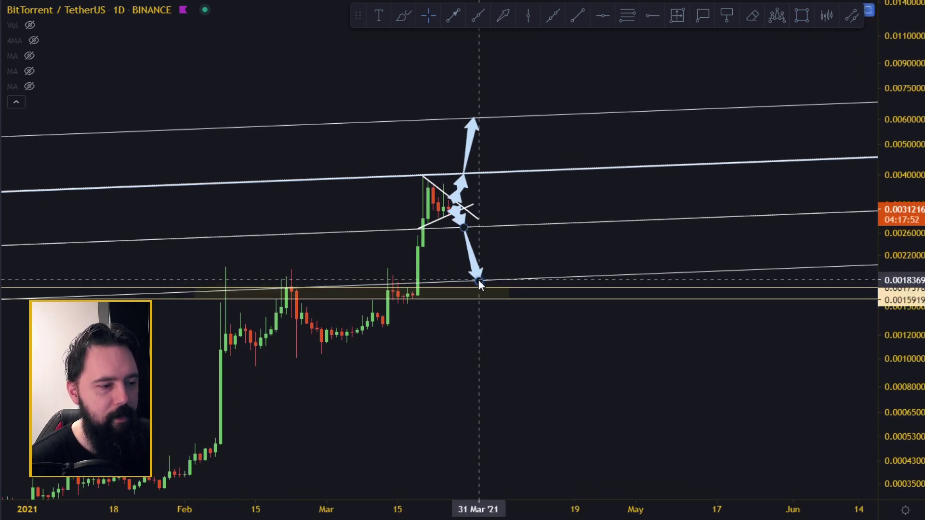
pyautogui.click(484, 278)
pyautogui.click(479, 280)
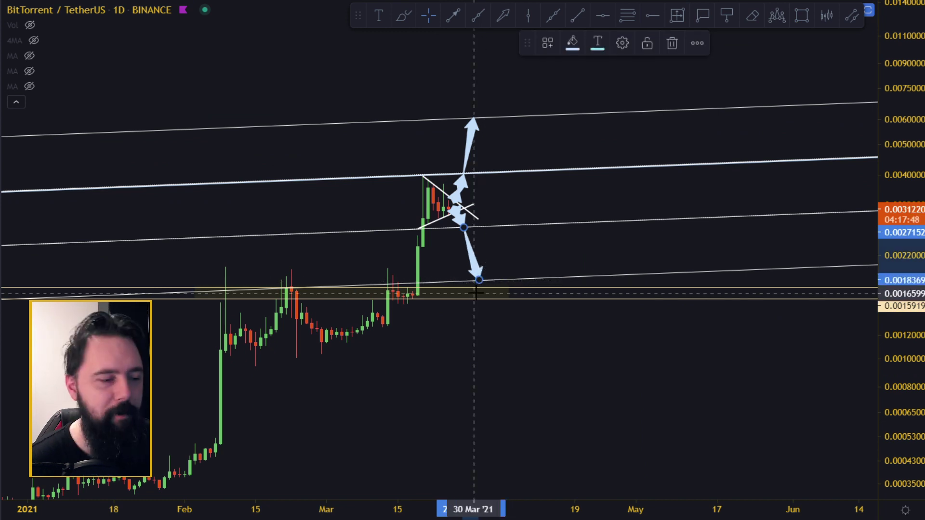
pyautogui.scroll(3, 365, 254)
pyautogui.moveTo(390, 256); pyautogui.dragTo(847, 259)
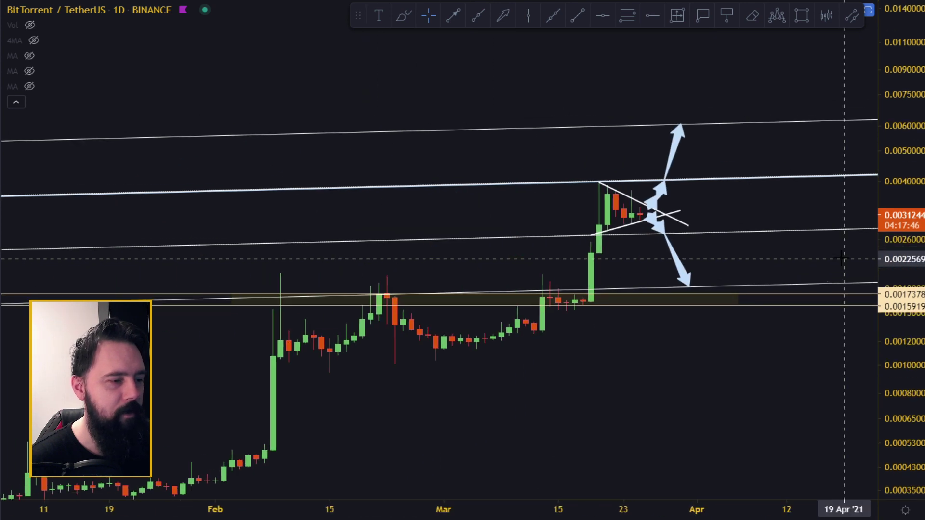
# Switch to the 4-hour timeframe and add a price label of 0.0060583 at the tip of the large upward arrow
pyautogui.scroll(3, 846, 259)
pyautogui.click(166, 1)
pyautogui.scroll(-9, 614, 300)
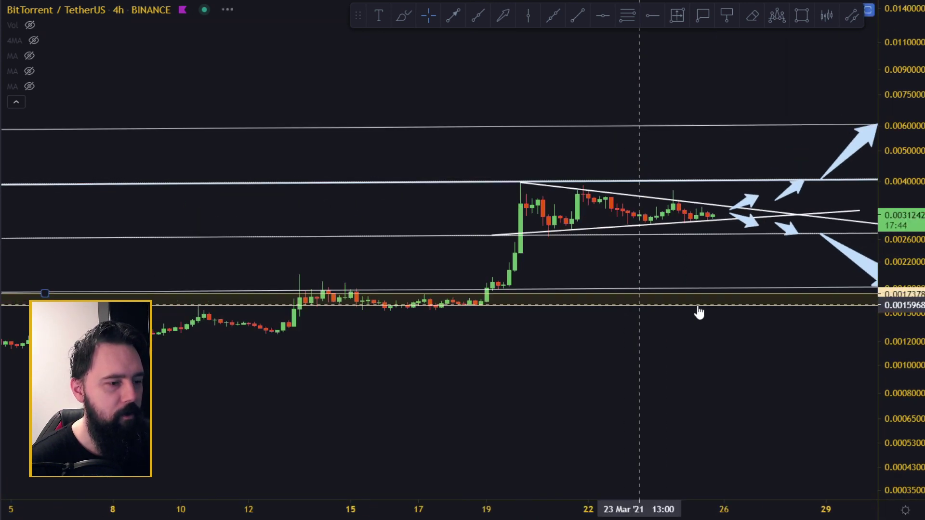
pyautogui.scroll(6, 915, 273)
pyautogui.moveTo(783, 278); pyautogui.dragTo(457, 308)
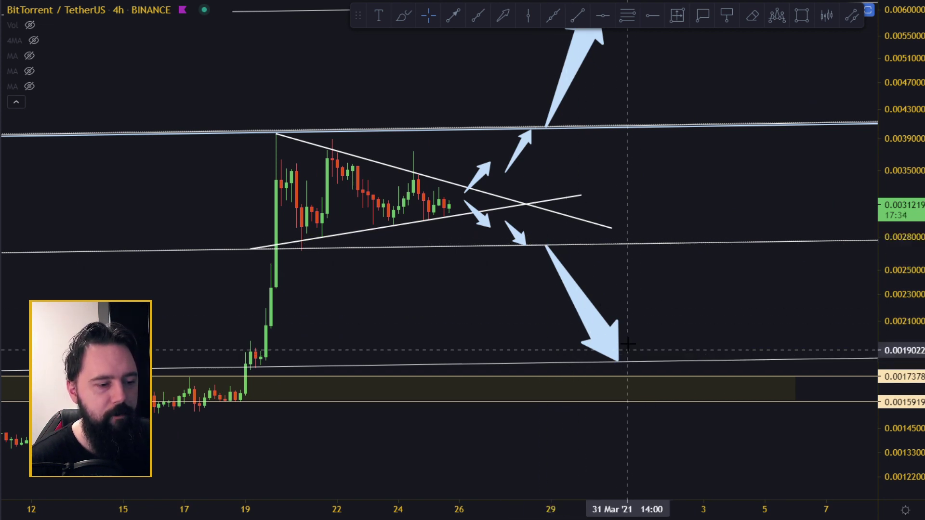
pyautogui.moveTo(755, 299); pyautogui.dragTo(657, 427)
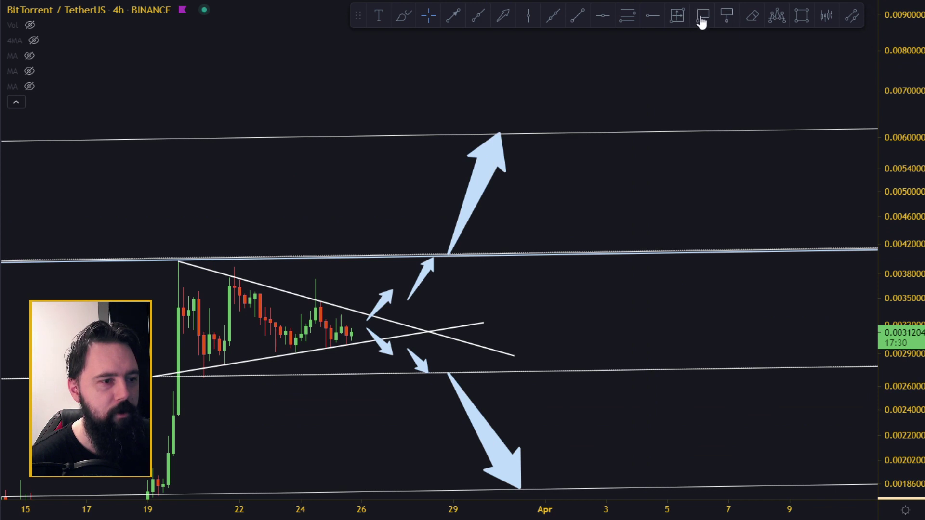
pyautogui.click(499, 133)
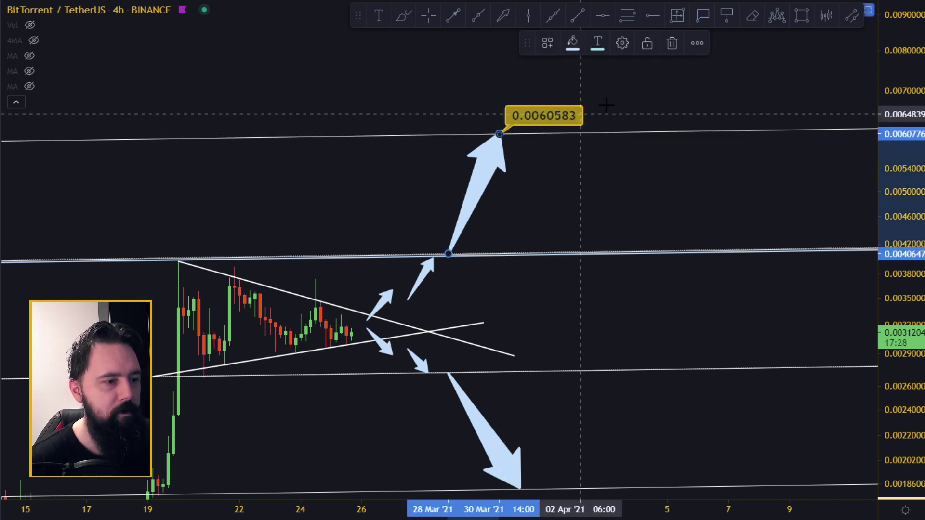
# Add a price label of 0.0018243 at the tip of the large downward arrow
pyautogui.click(607, 104)
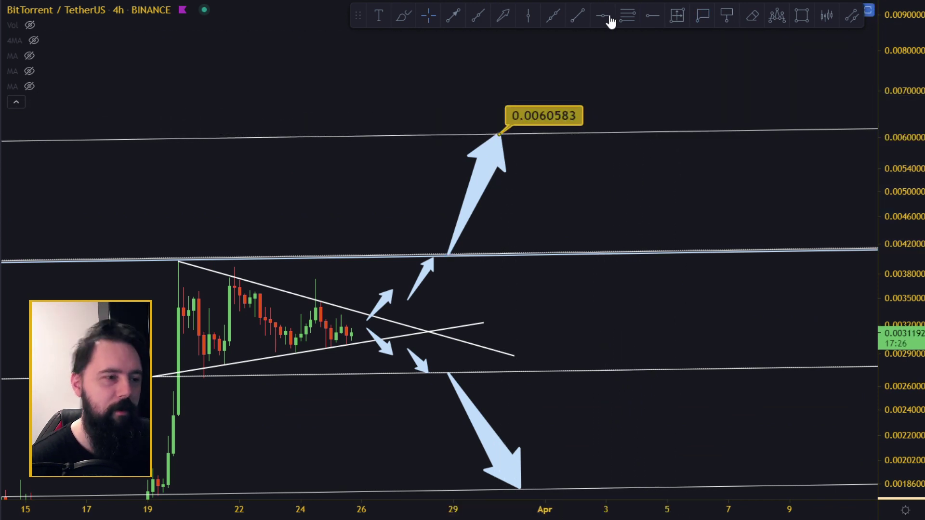
pyautogui.click(520, 490)
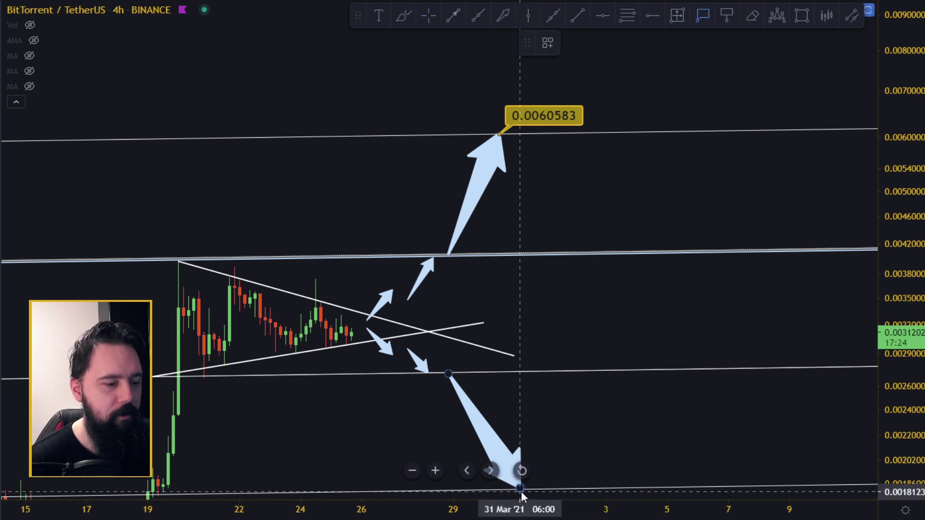
pyautogui.click(520, 490)
# Examine the triangle, arrows and both price targets on the daily timeframe and again on the 4-hour timeframe
pyautogui.moveTo(673, 399); pyautogui.dragTo(704, 330)
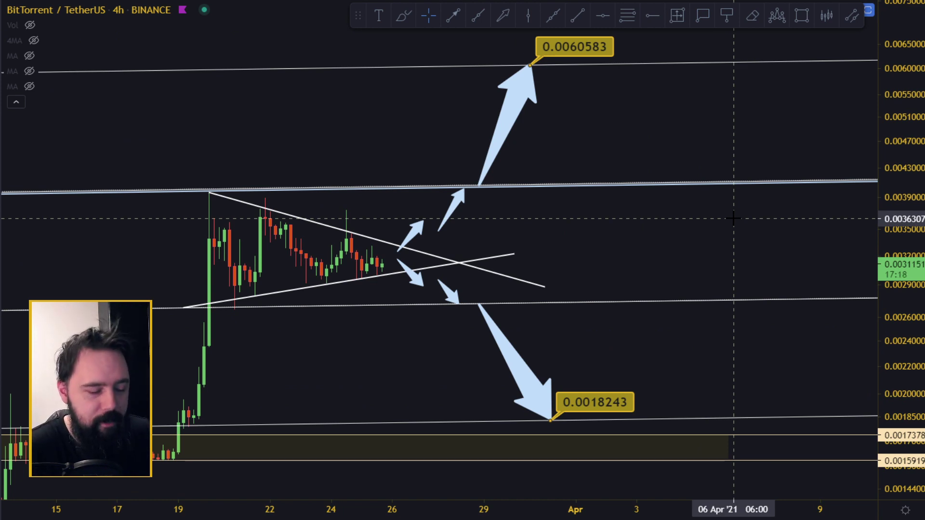
pyautogui.scroll(-3, 717, 201)
pyautogui.moveTo(919, 182); pyautogui.dragTo(914, 271)
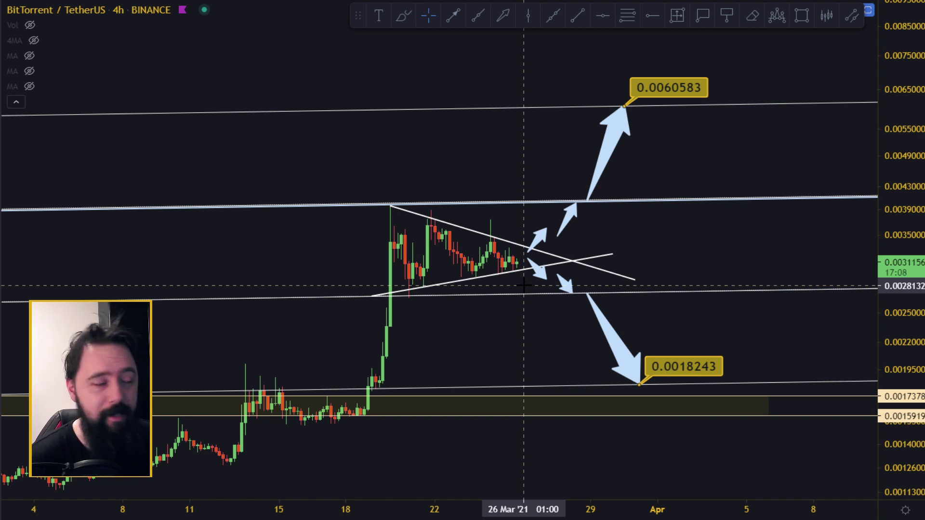
pyautogui.moveTo(26, 48)
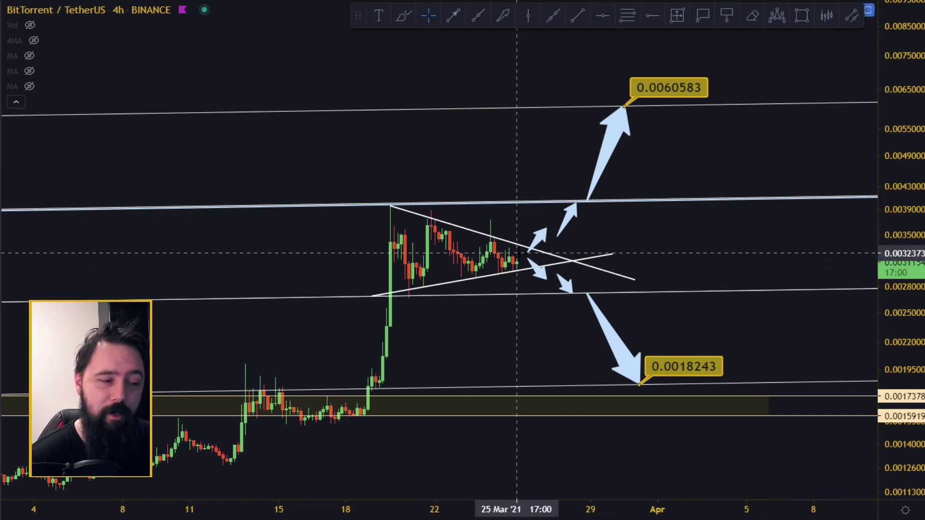
pyautogui.scroll(3, 626, 289)
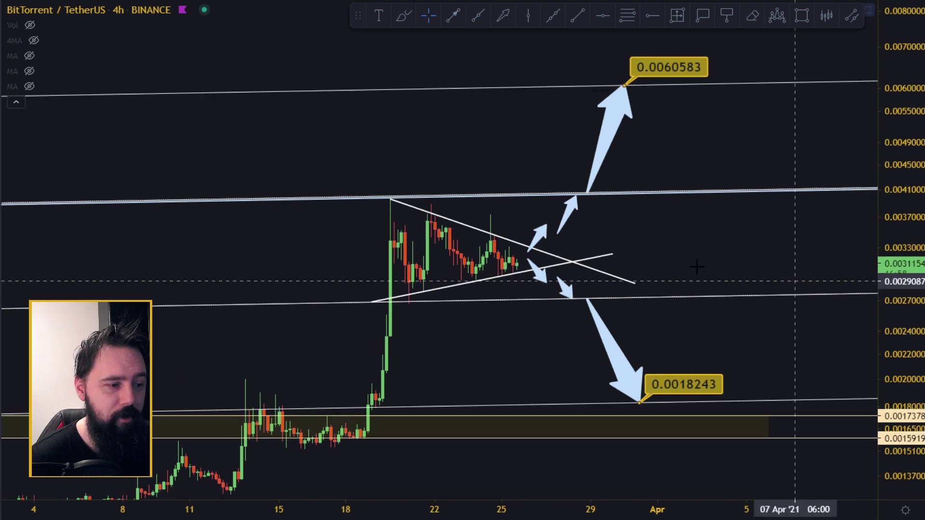
pyautogui.scroll(2, 698, 211)
pyautogui.click(137, 1)
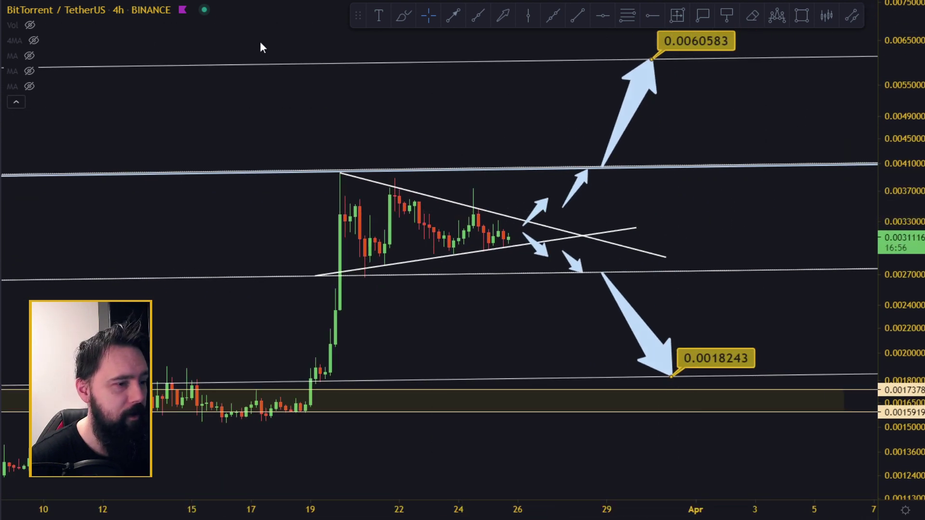
pyautogui.moveTo(577, 221); pyautogui.dragTo(747, 209)
pyautogui.scroll(4, 748, 208)
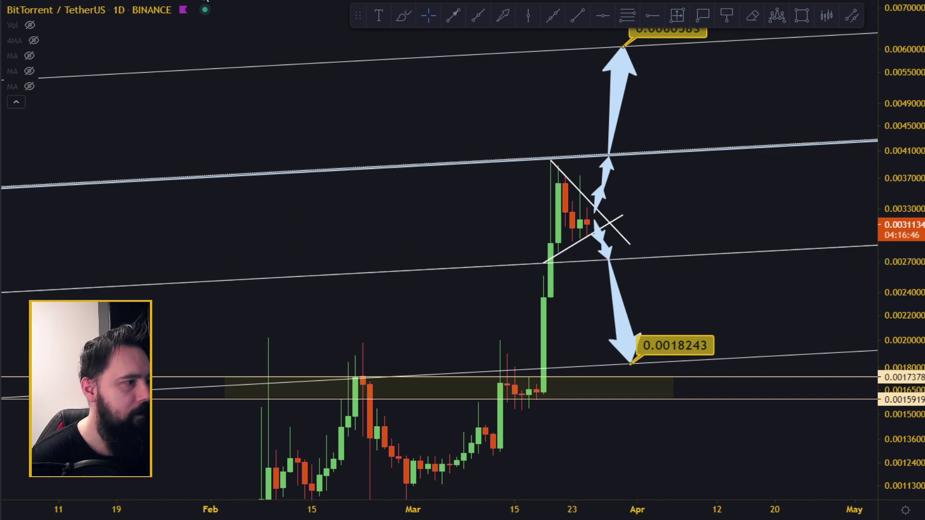
pyautogui.click(284, 1)
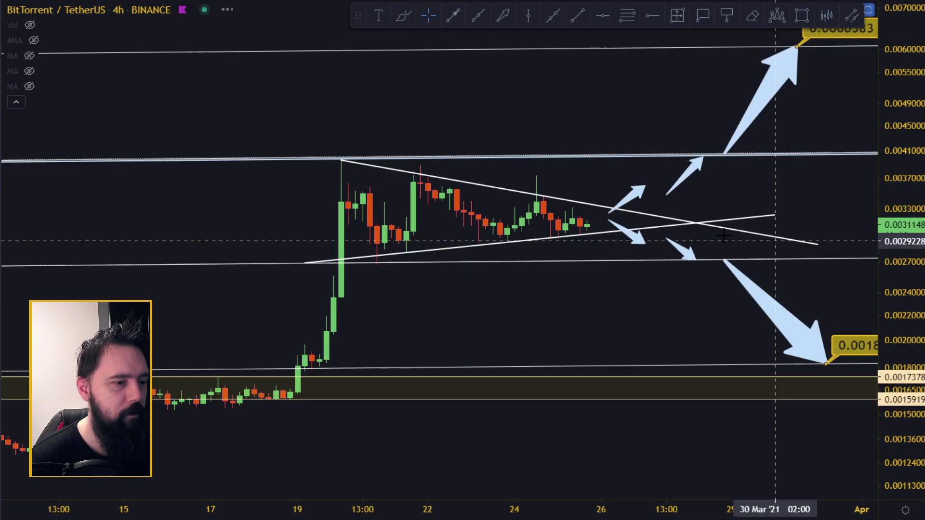
# Show the 4MA indicator and the first hidden MA indicator on the 4-hour chart
pyautogui.moveTo(897, 293); pyautogui.dragTo(911, 103)
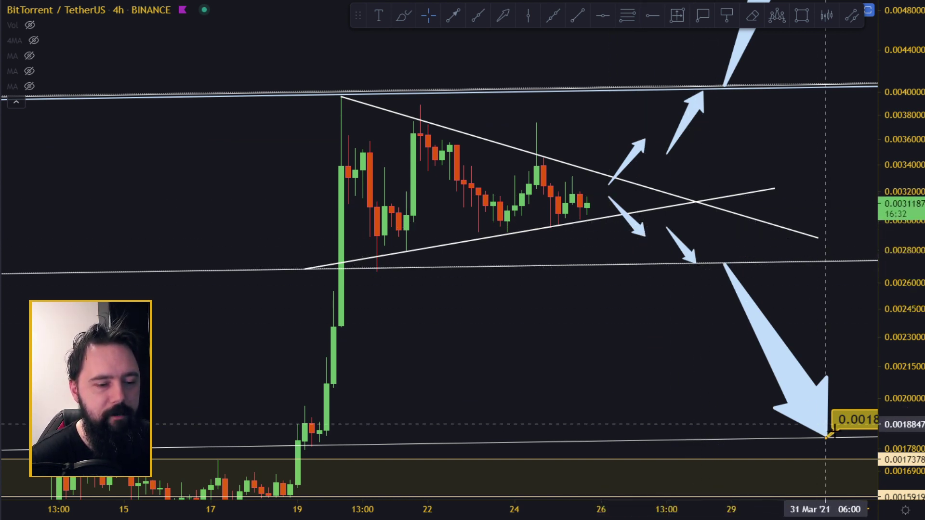
pyautogui.moveTo(686, 380); pyautogui.dragTo(602, 351)
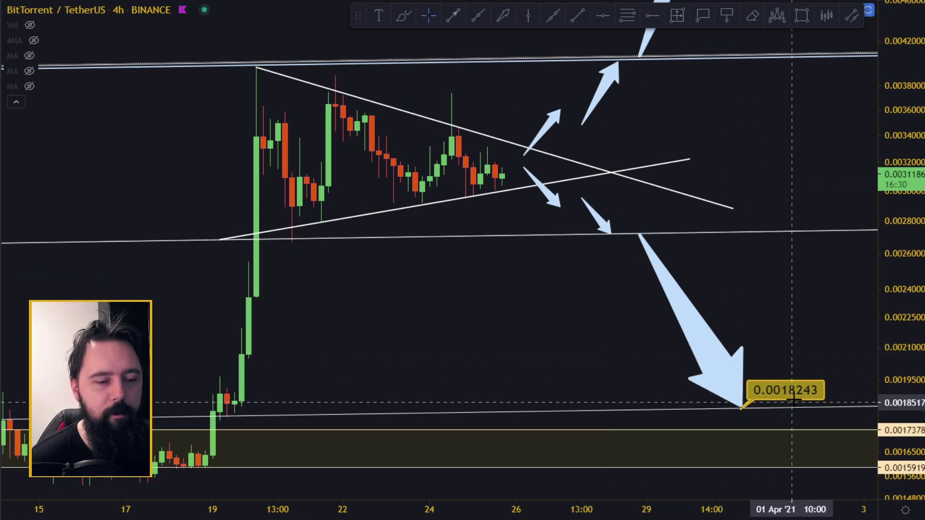
pyautogui.moveTo(763, 150); pyautogui.dragTo(780, 245)
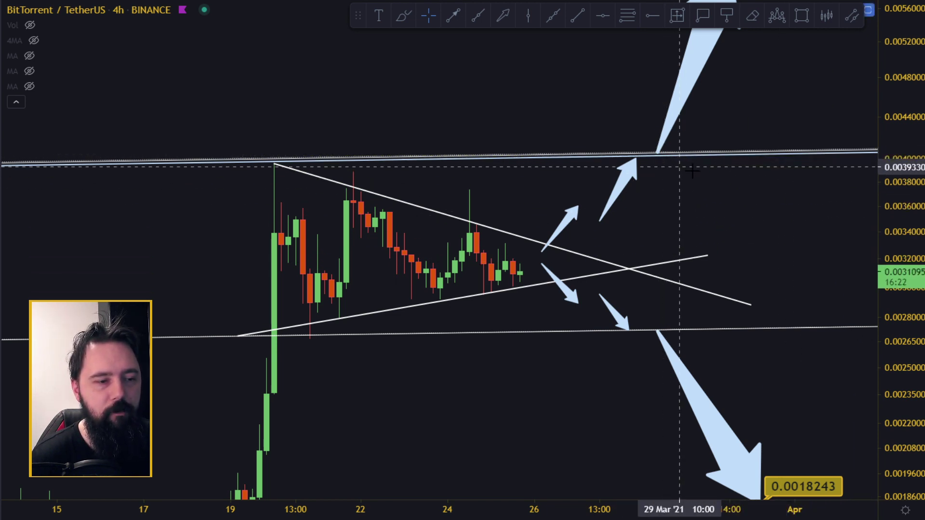
pyautogui.moveTo(694, 178); pyautogui.dragTo(615, 304)
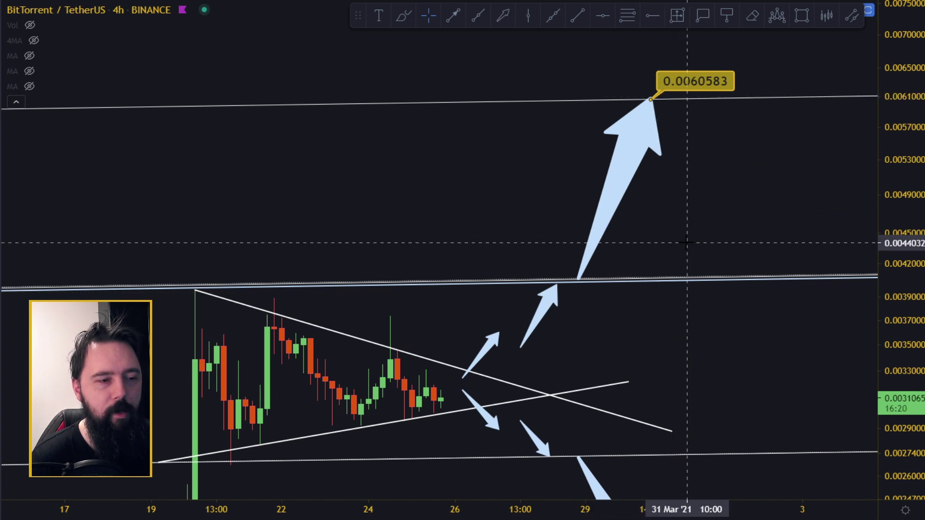
pyautogui.moveTo(399, 157); pyautogui.dragTo(554, 87)
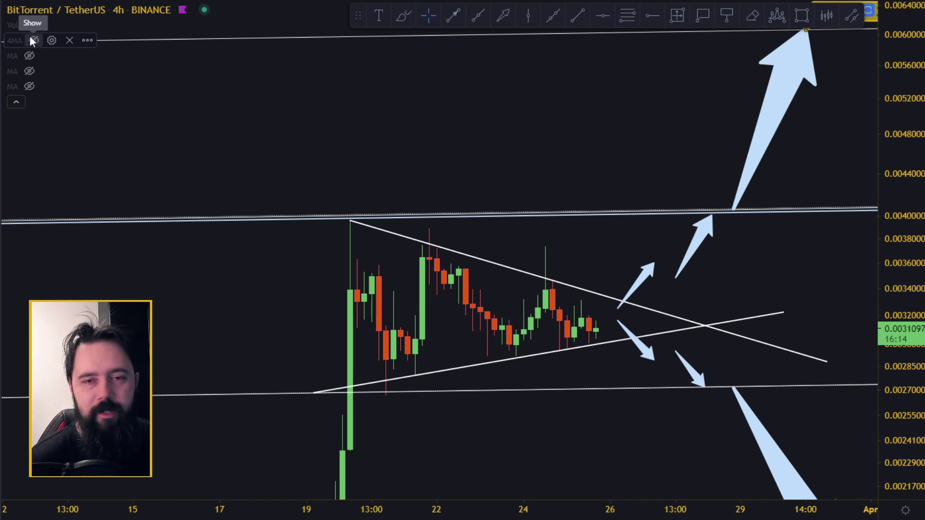
pyautogui.click(33, 41)
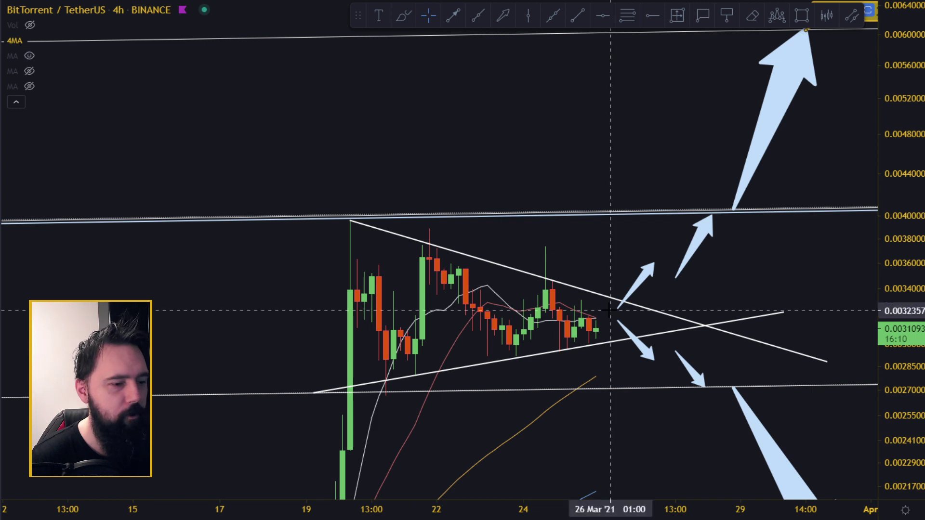
# Draw an arrow from the latest candle, swing its tip downward to about 0.0027617 on 26–27 Mar '21, and delete it
pyautogui.scroll(3, 795, 282)
pyautogui.moveTo(746, 285); pyautogui.dragTo(844, 210)
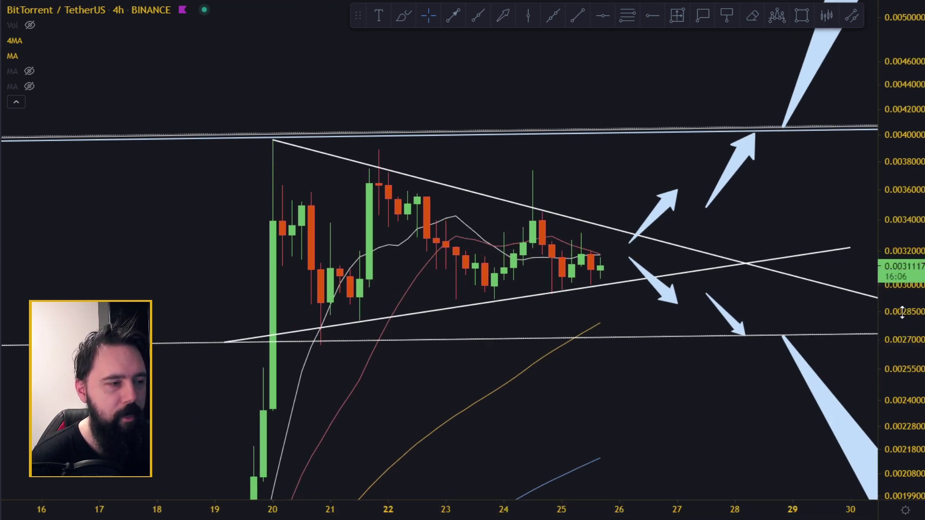
pyautogui.moveTo(903, 313); pyautogui.dragTo(902, 256)
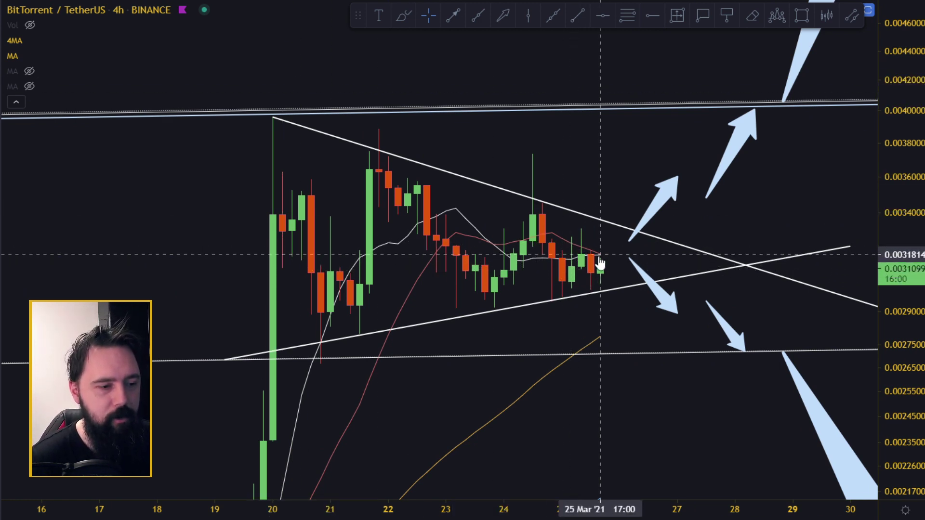
pyautogui.click(503, 15)
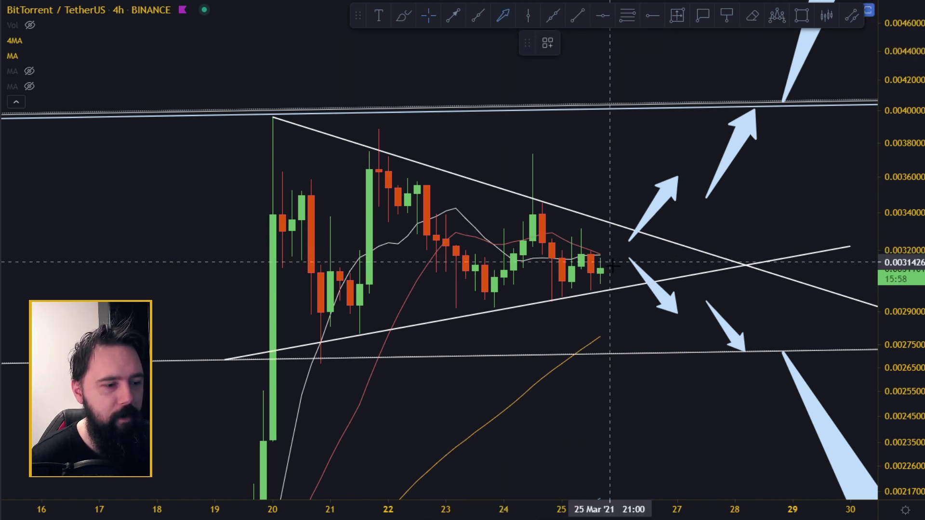
pyautogui.moveTo(600, 270); pyautogui.dragTo(610, 247)
pyautogui.click(609, 237)
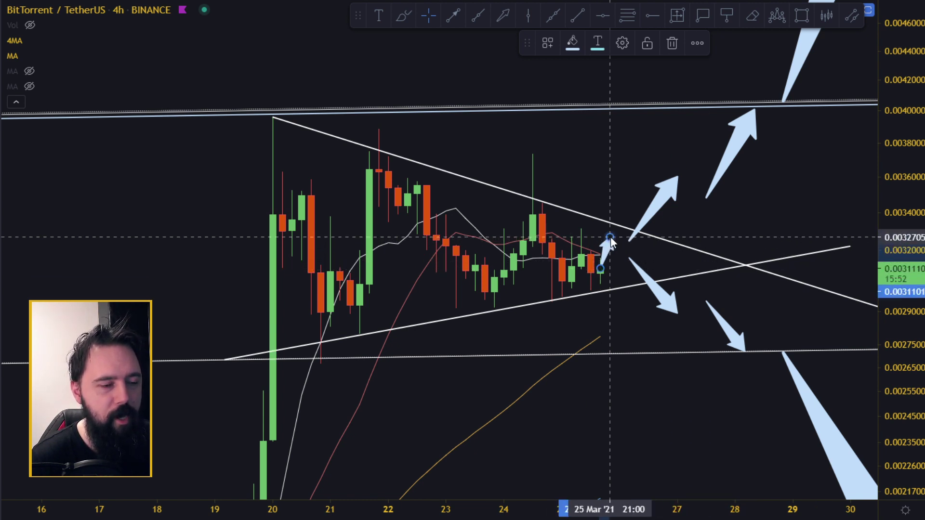
pyautogui.moveTo(610, 237); pyautogui.dragTo(610, 253)
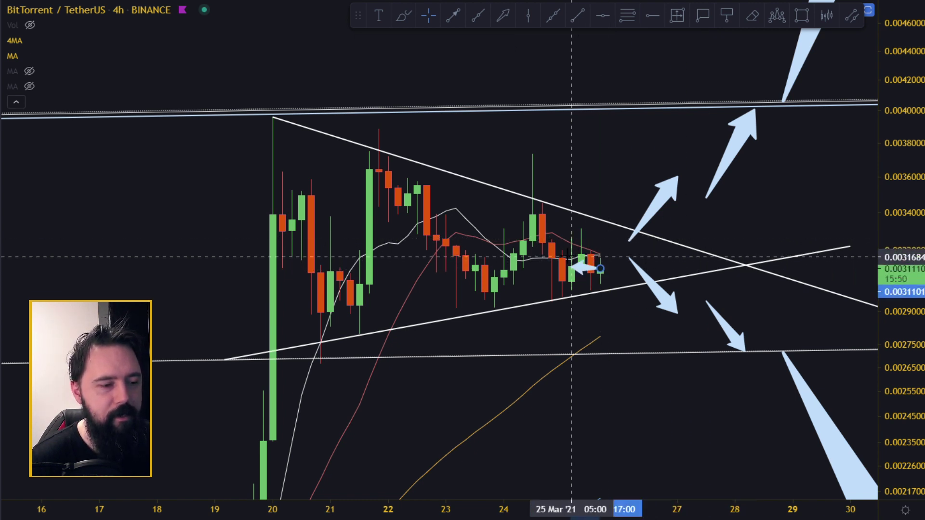
pyautogui.moveTo(601, 265)
pyautogui.mouseDown()
pyautogui.moveTo(637, 266)
pyautogui.moveTo(677, 344)
pyautogui.mouseUp()
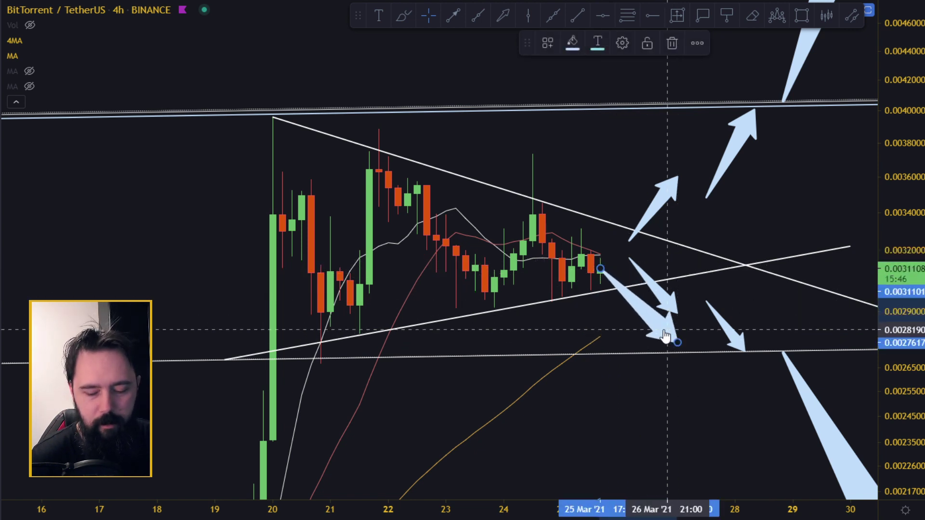
pyautogui.press('Delete')
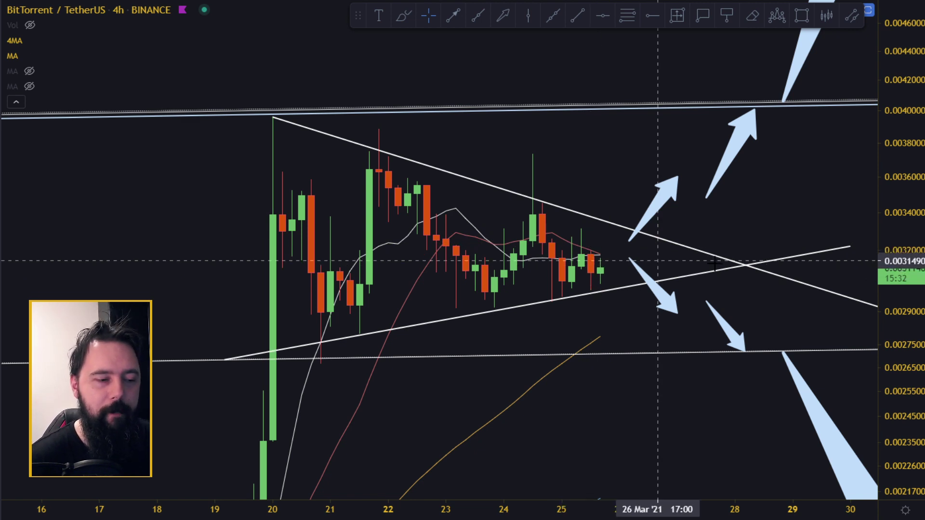
# Brush freehand projections from the latest candle and the end of the yellow moving average, and delete them
pyautogui.moveTo(894, 237); pyautogui.dragTo(894, 281)
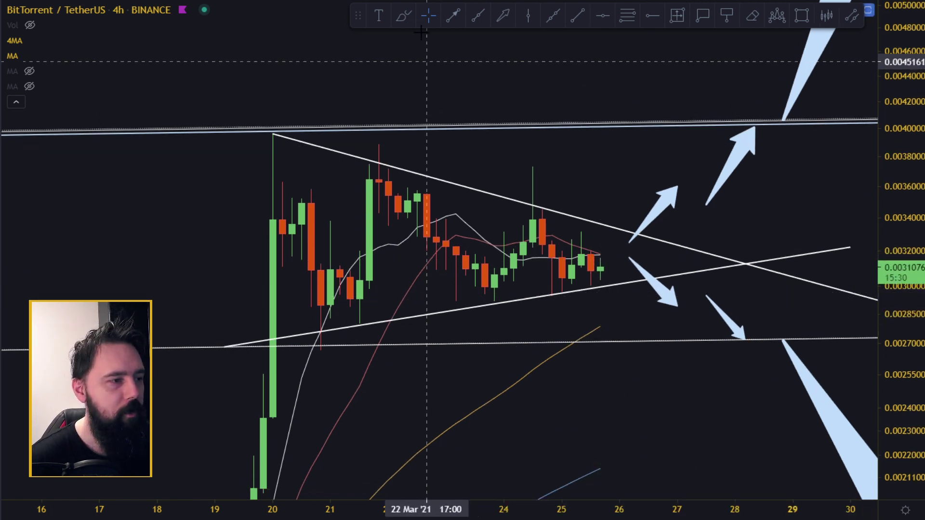
pyautogui.click(403, 16)
pyautogui.moveTo(599, 330)
pyautogui.mouseDown()
pyautogui.moveTo(659, 278)
pyautogui.moveTo(629, 267)
pyautogui.moveTo(658, 265)
pyautogui.mouseUp()
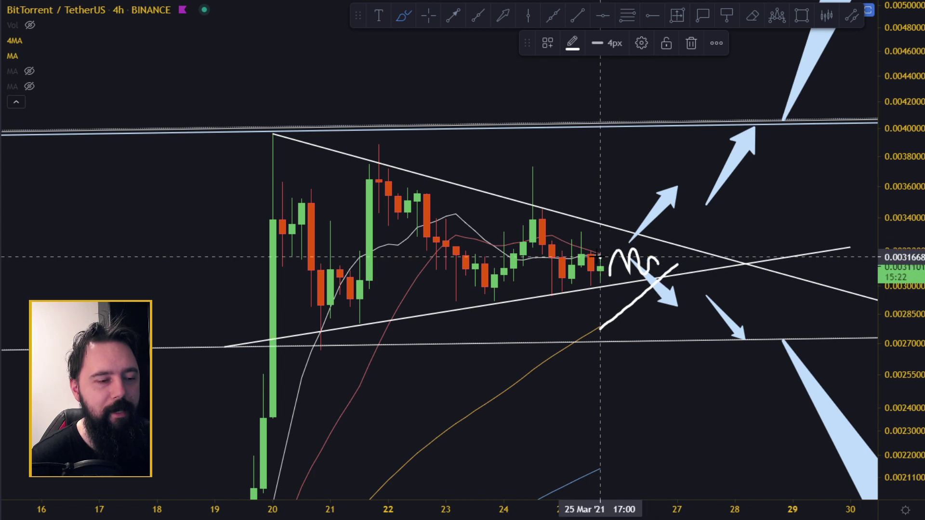
pyautogui.moveTo(602, 256)
pyautogui.mouseDown()
pyautogui.moveTo(667, 246)
pyautogui.moveTo(670, 217)
pyautogui.moveTo(678, 241)
pyautogui.mouseUp()
pyautogui.press('Delete')
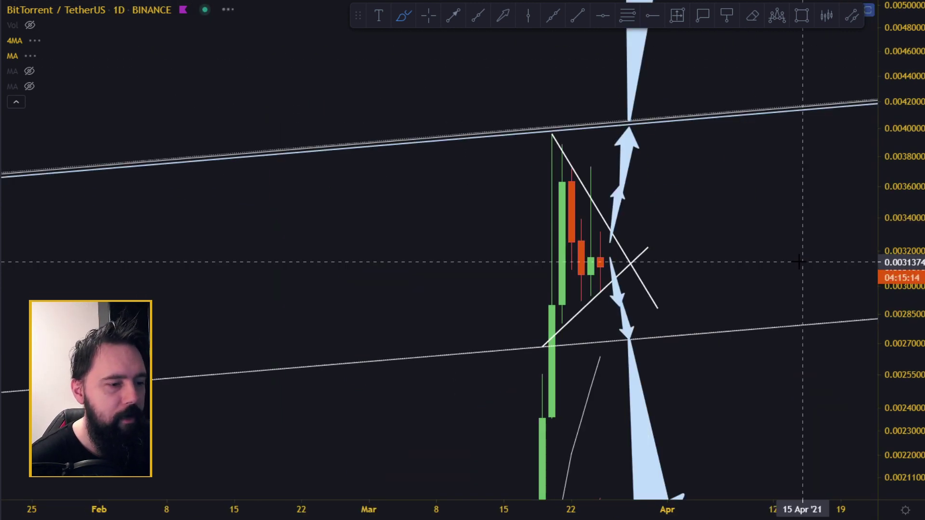
# On the daily timeframe, examine where the moving averages lie relative to the triangle, the channel lines and the shaded zone
pyautogui.scroll(3, 802, 261)
pyautogui.moveTo(919, 241); pyautogui.dragTo(839, 327)
pyautogui.moveTo(664, 236); pyautogui.dragTo(778, 232)
pyautogui.hotkey('ctrl', 'z')
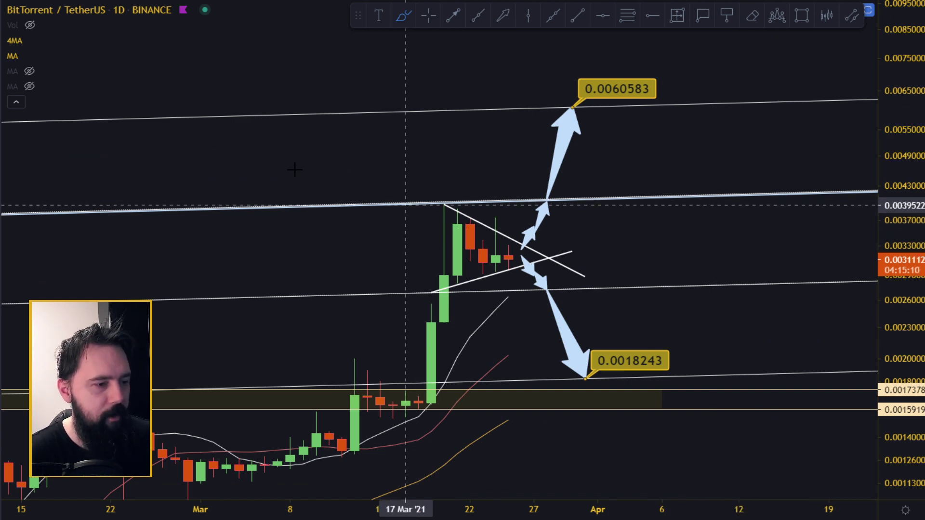
pyautogui.moveTo(472, 159); pyautogui.dragTo(597, 144)
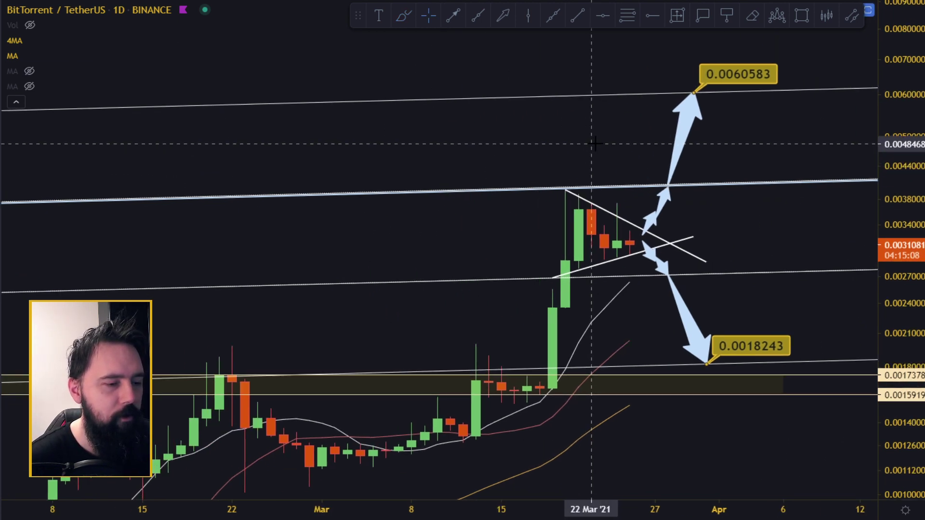
pyautogui.scroll(2, 599, 144)
pyautogui.moveTo(913, 175); pyautogui.dragTo(907, 267)
pyautogui.scroll(1, 743, 264)
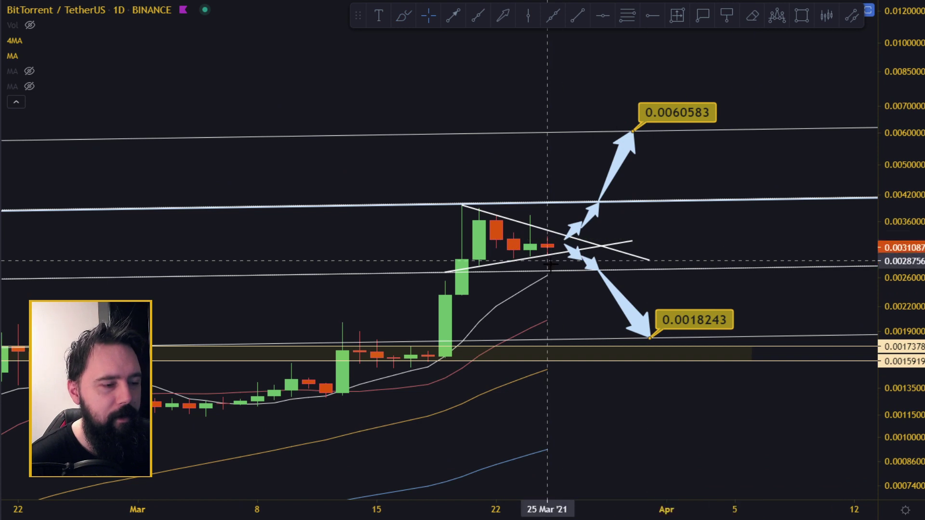
pyautogui.moveTo(892, 291); pyautogui.dragTo(889, 222)
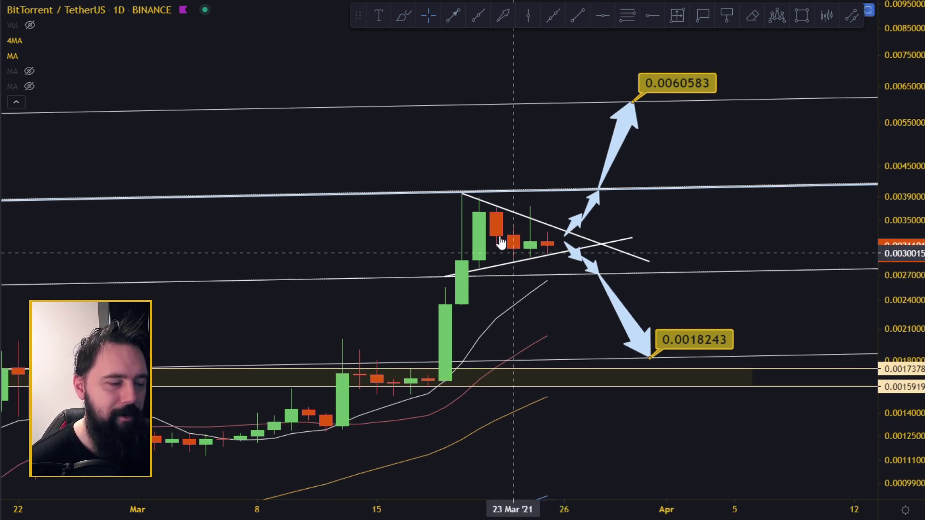
pyautogui.scroll(-2, 503, 241)
pyautogui.scroll(2, 588, 236)
pyautogui.scroll(-1, 599, 247)
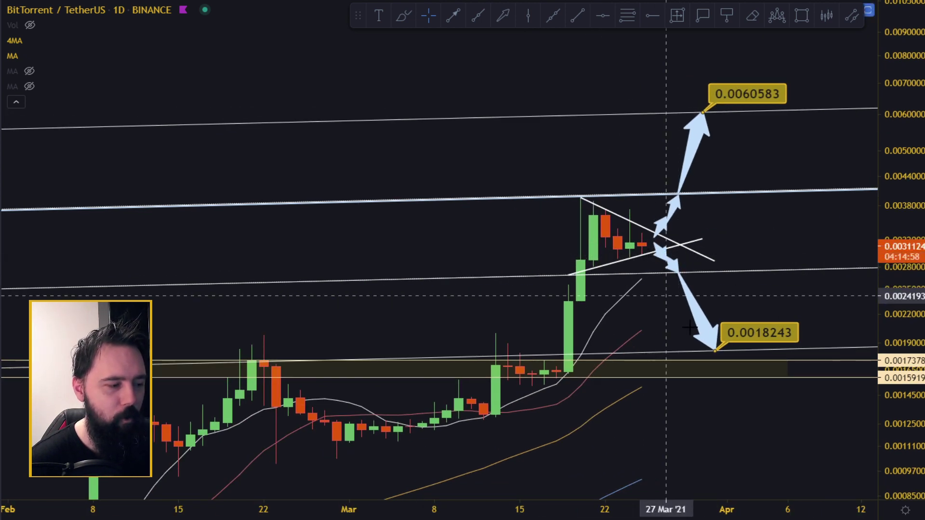
pyautogui.moveTo(673, 312); pyautogui.dragTo(666, 265)
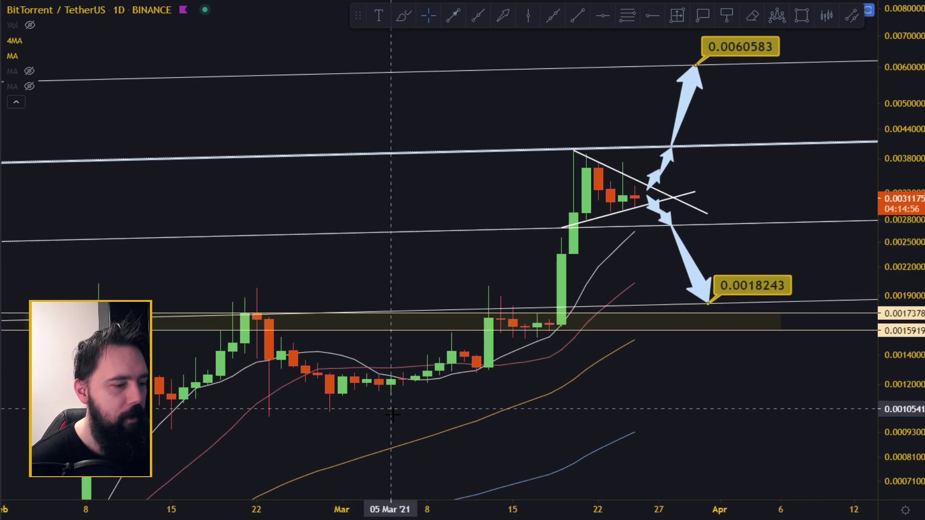
# Draw an arrow over the February consolidation candles, from 4 Feb '21 at about 0.0011869 to 15 Feb '21 at about 0.00123
pyautogui.moveTo(391, 410); pyautogui.dragTo(512, 268)
pyautogui.scroll(-3, 539, 255)
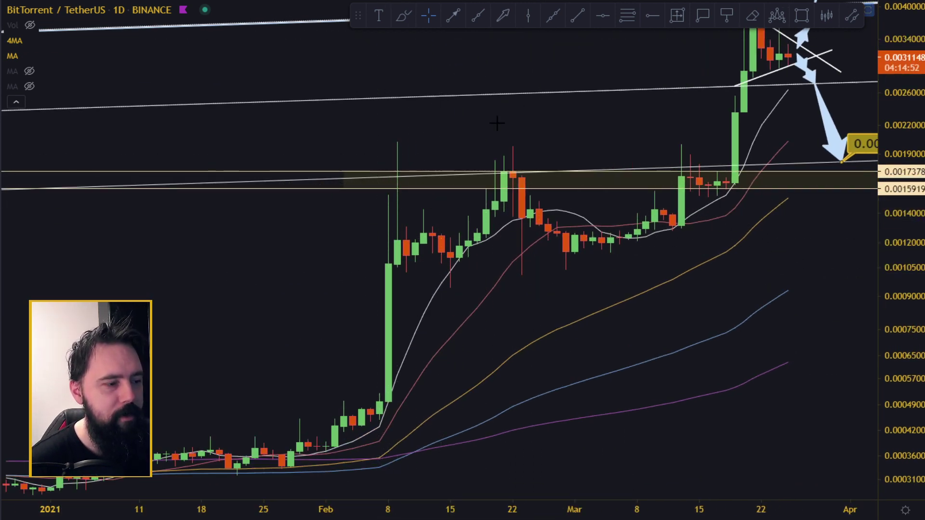
pyautogui.click(503, 16)
pyautogui.click(353, 245)
pyautogui.click(450, 238)
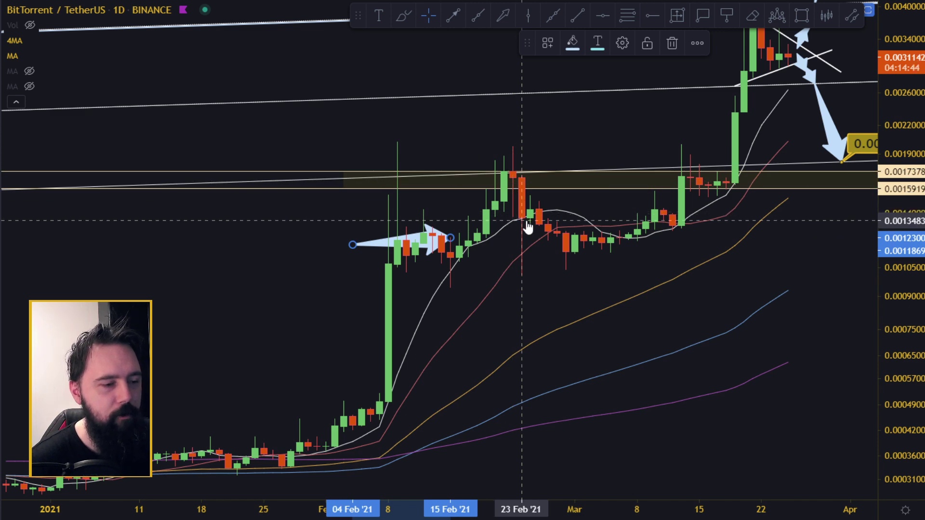
pyautogui.moveTo(586, 239); pyautogui.dragTo(481, 229)
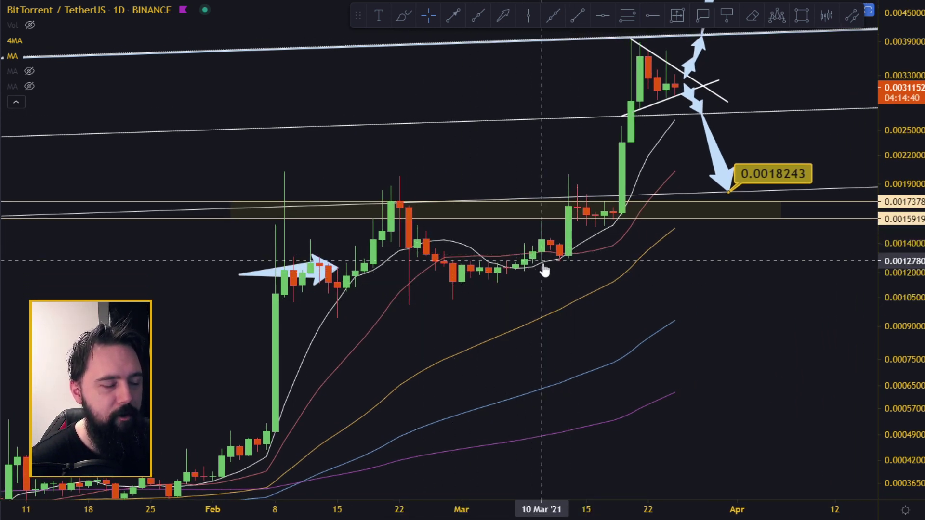
pyautogui.moveTo(749, 281); pyautogui.dragTo(675, 360)
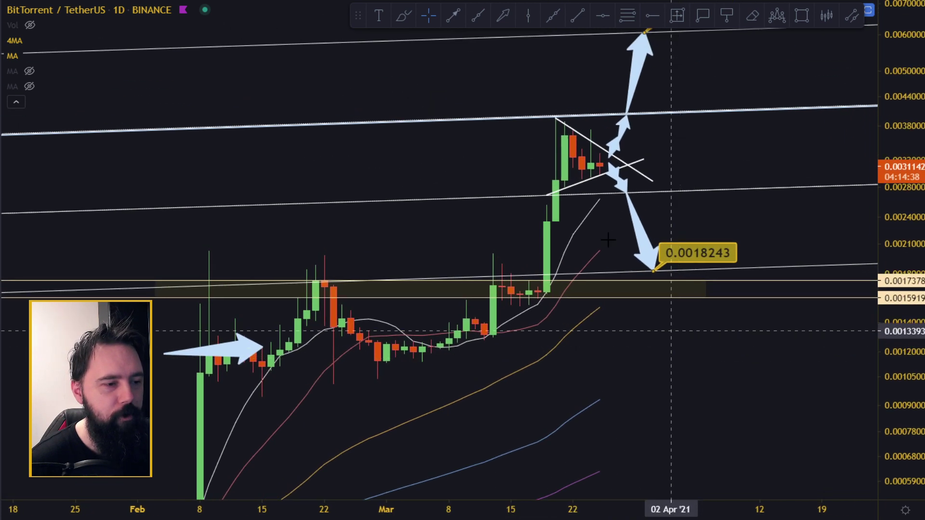
# Draw a nearly horizontal arrow from the latest candle, 25 Mar '21 at about 0.0031627, to 2 Apr '21 at about 0.0032022
pyautogui.scroll(1, 595, 219)
pyautogui.click(506, 17)
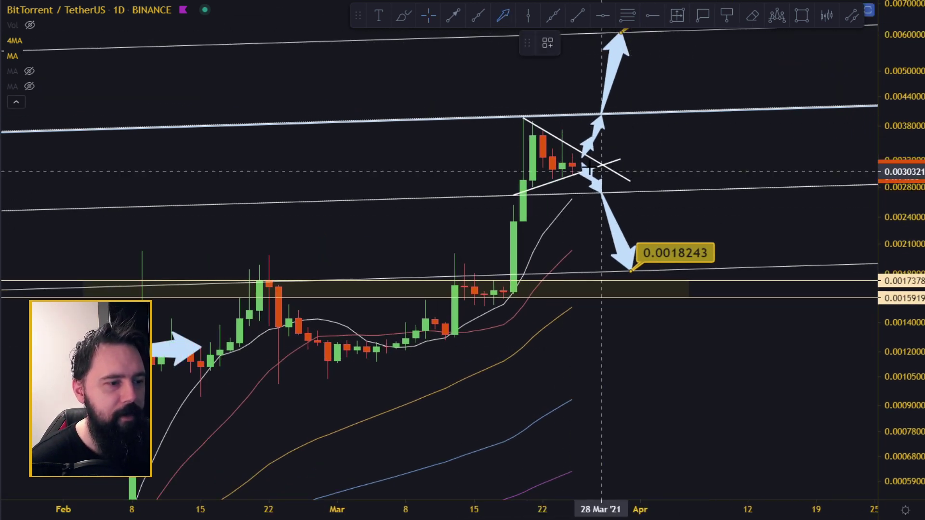
pyautogui.moveTo(572, 164); pyautogui.dragTo(651, 160)
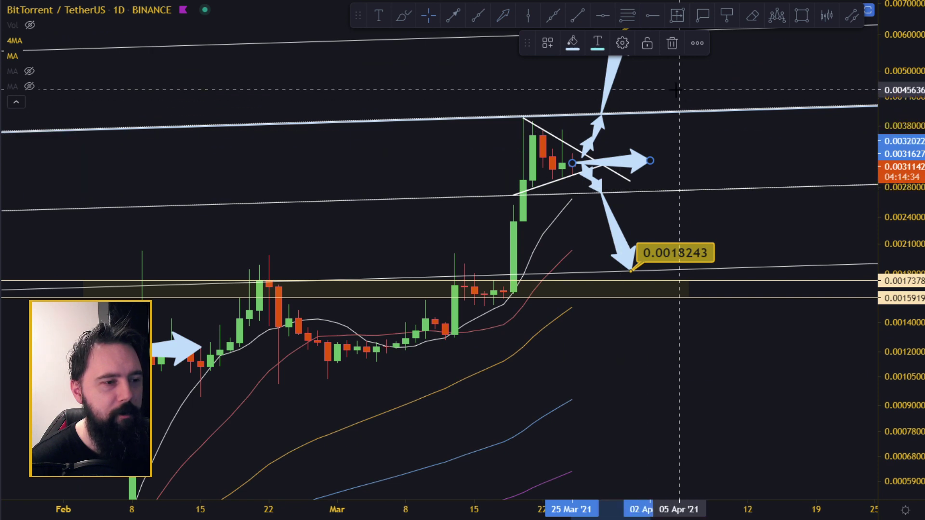
# Draw a shaded rectangle between the two channel lines, from 29 Mar '21 at about 0.0040957 to 18 Apr '21 at about 0.002762
pyautogui.click(798, 19)
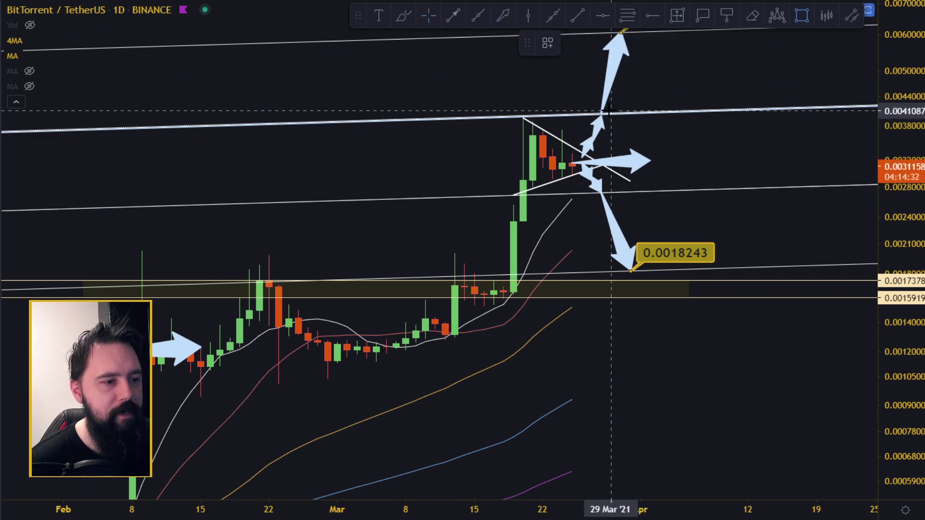
pyautogui.moveTo(611, 111)
pyautogui.mouseDown()
pyautogui.moveTo(730, 190)
pyautogui.moveTo(806, 188)
pyautogui.mouseUp()
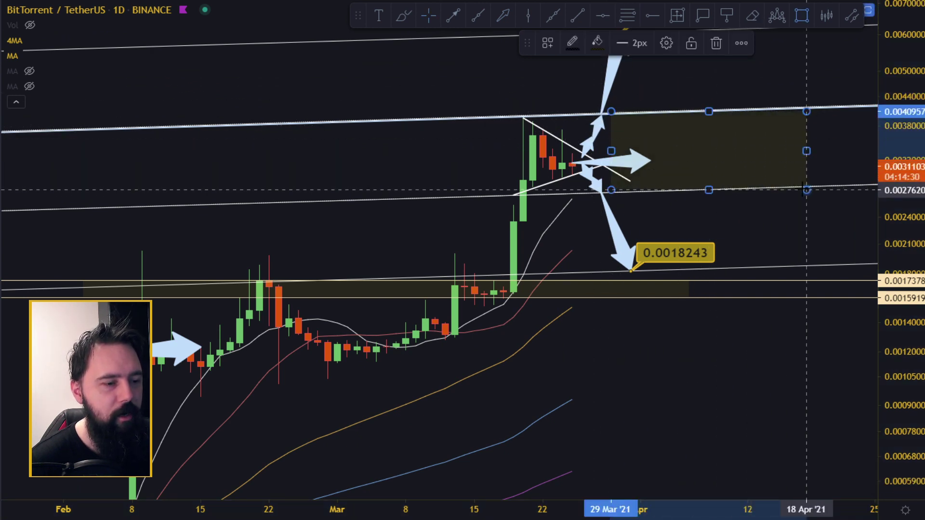
pyautogui.click(709, 203)
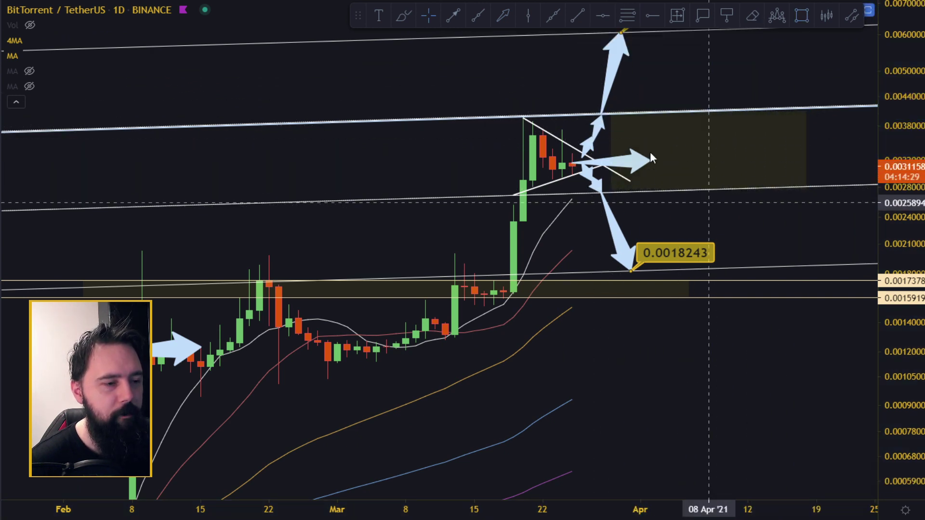
# Brush a price zigzag in the shaded rectangle, extensions of the white and red moving averages, and an upward breakout, and undo all strokes
pyautogui.click(407, 19)
pyautogui.moveTo(622, 179); pyautogui.dragTo(740, 174)
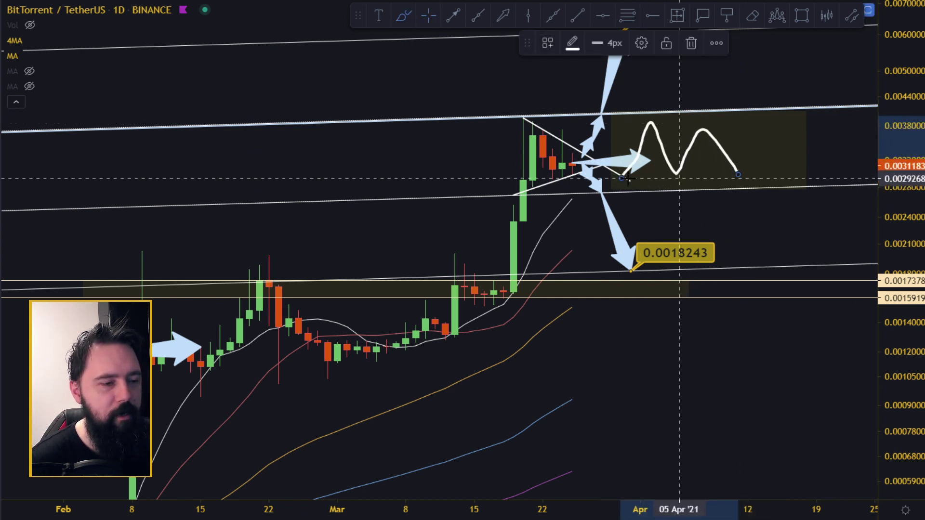
pyautogui.moveTo(562, 211); pyautogui.dragTo(597, 186)
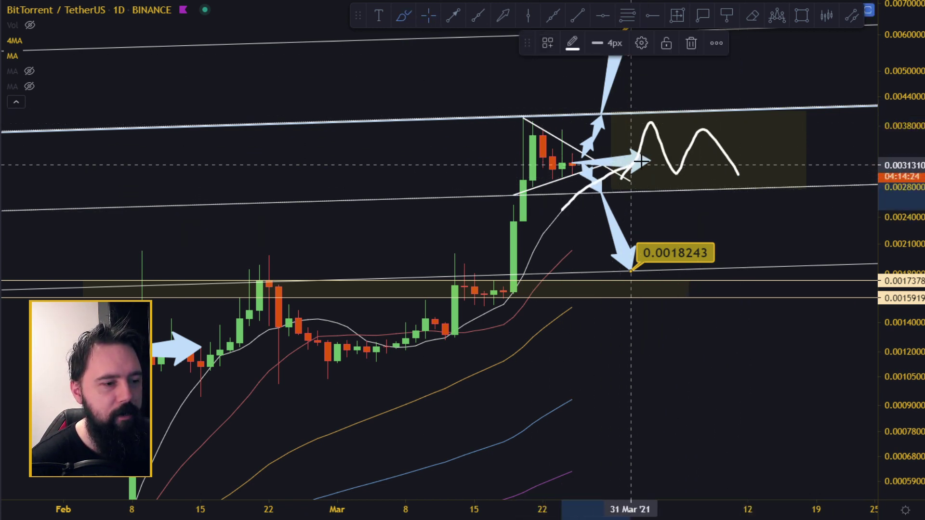
pyautogui.moveTo(574, 250); pyautogui.dragTo(670, 182)
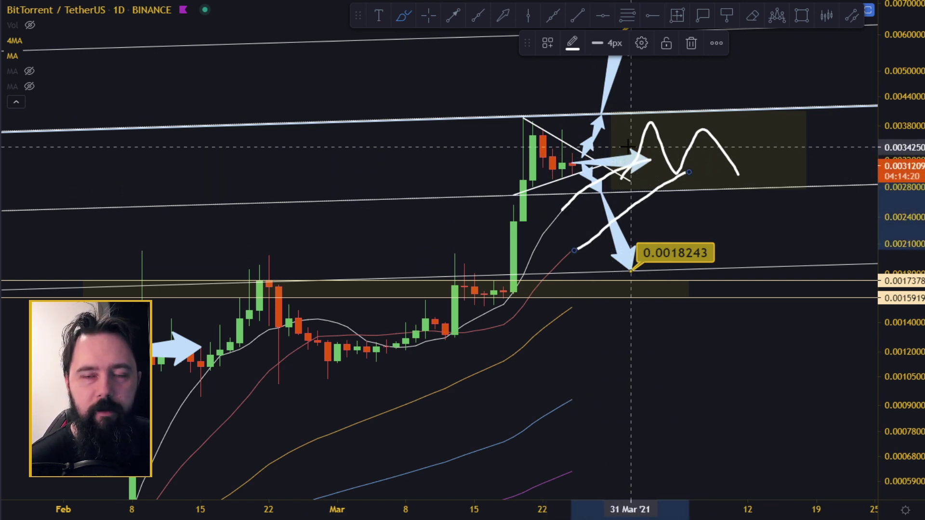
pyautogui.moveTo(621, 128)
pyautogui.mouseDown()
pyautogui.moveTo(640, 146)
pyautogui.moveTo(708, 86)
pyautogui.moveTo(716, 103)
pyautogui.mouseUp()
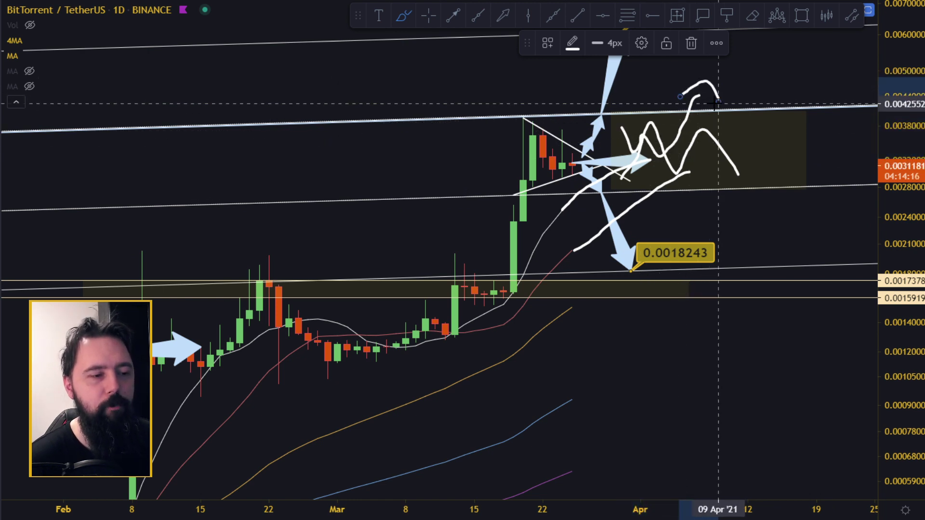
pyautogui.hotkey('ctrl', 'z')
pyautogui.hotkey('ctrl', 'z')
pyautogui.hotkey('ctrl', 'z')
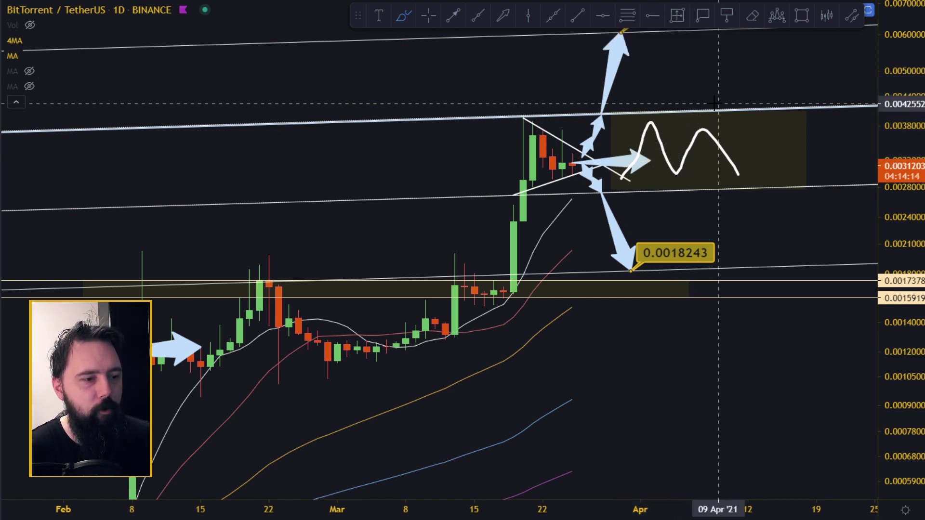
pyautogui.hotkey('ctrl', 'z')
# Switch the chart to the 4-hour timeframe and delete the sideways arrow starting at the latest candle
pyautogui.scroll(2, 490, 96)
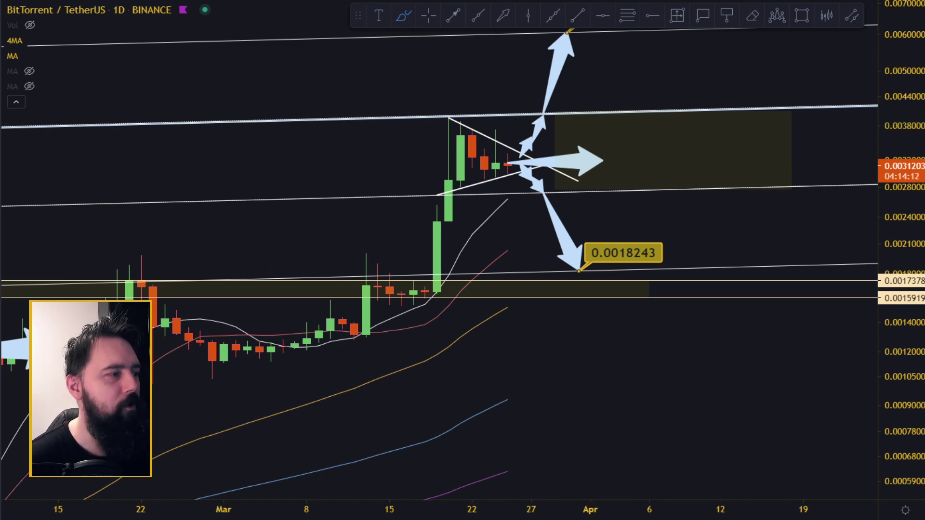
pyautogui.press('Escape')
pyautogui.scroll(-7, 675, 212)
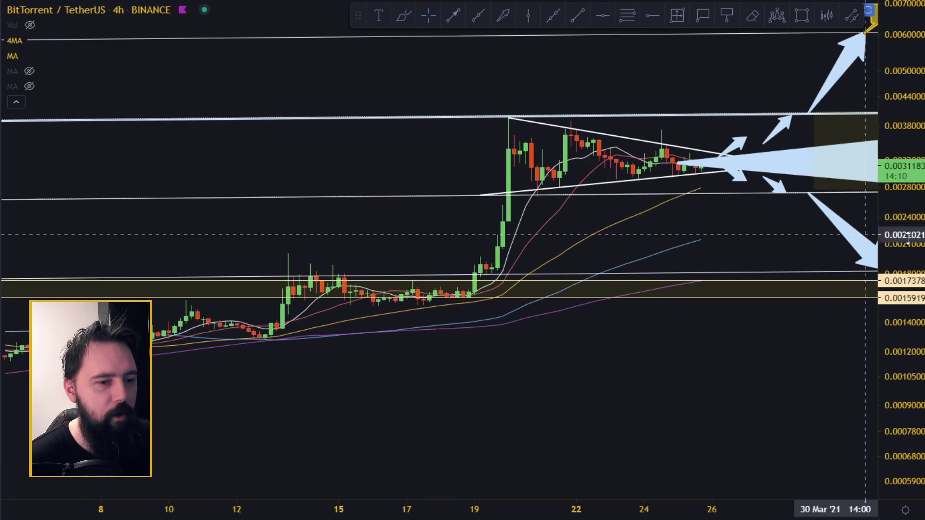
pyautogui.moveTo(908, 238); pyautogui.dragTo(908, 58)
pyautogui.click(797, 92)
pyautogui.press('Delete')
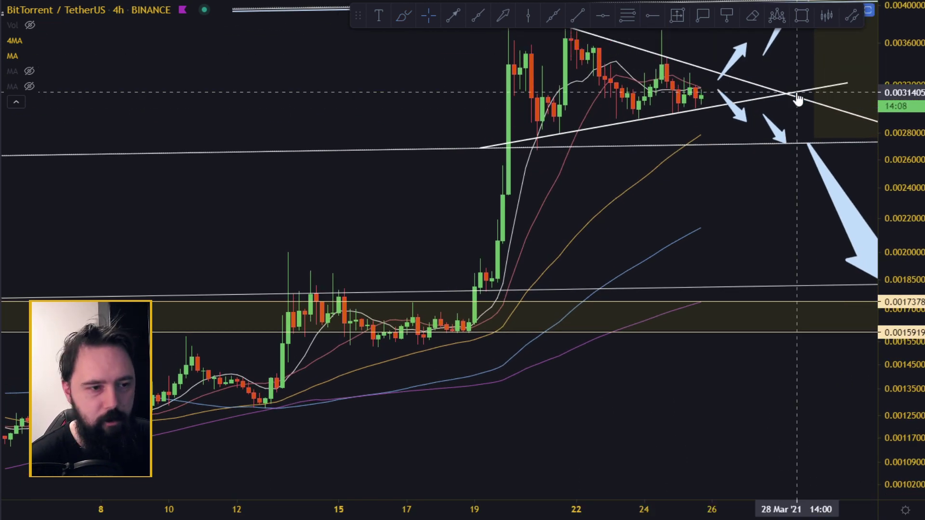
# On the 4-hour timeframe, examine the latest candles, the moving averages and where the triangle's lines converge
pyautogui.scroll(5, 653, 159)
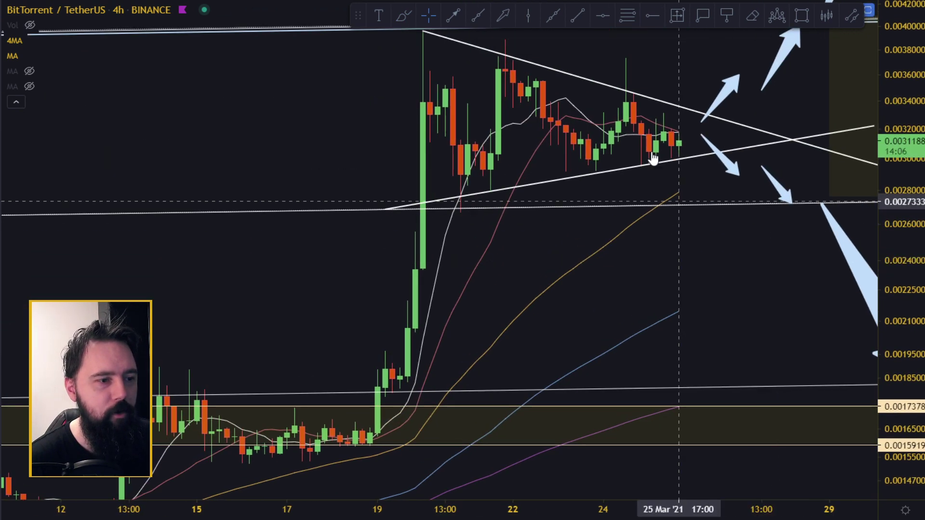
pyautogui.moveTo(686, 140); pyautogui.dragTo(606, 168)
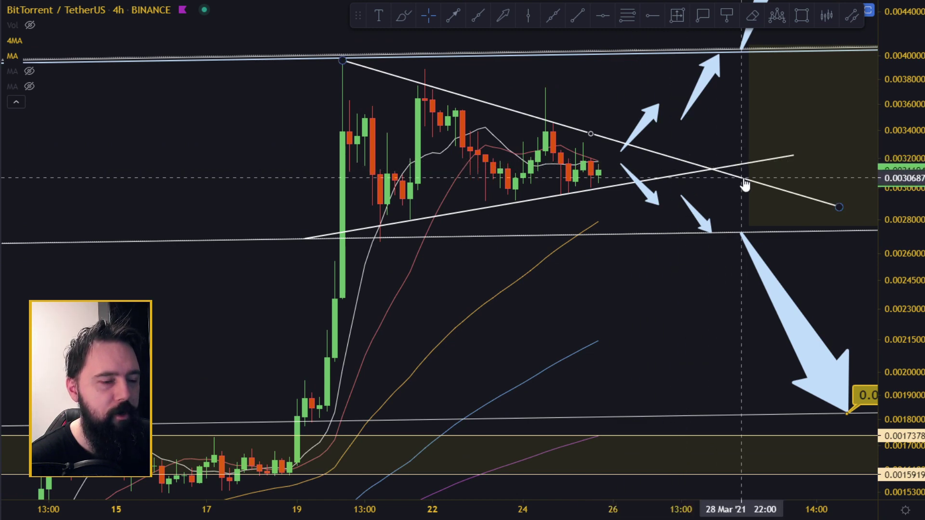
pyautogui.moveTo(718, 174); pyautogui.dragTo(645, 129)
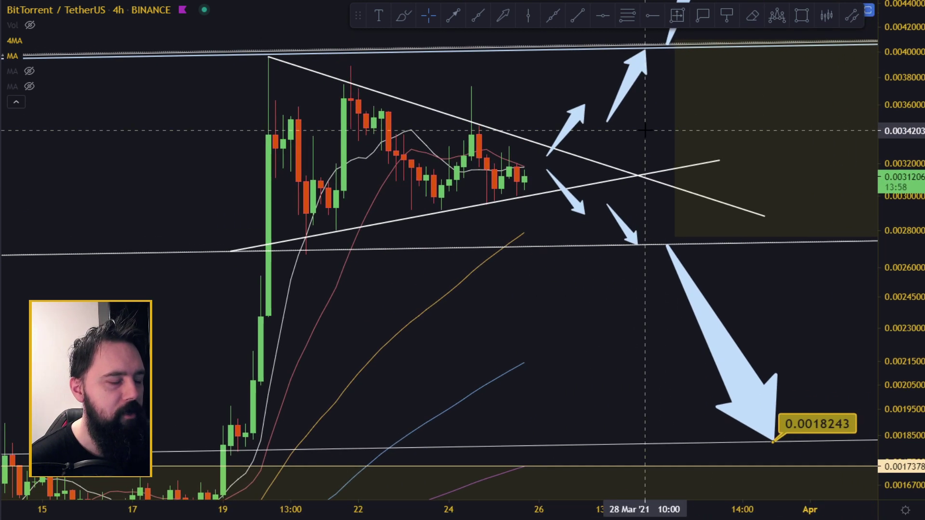
pyautogui.scroll(-2, 663, 131)
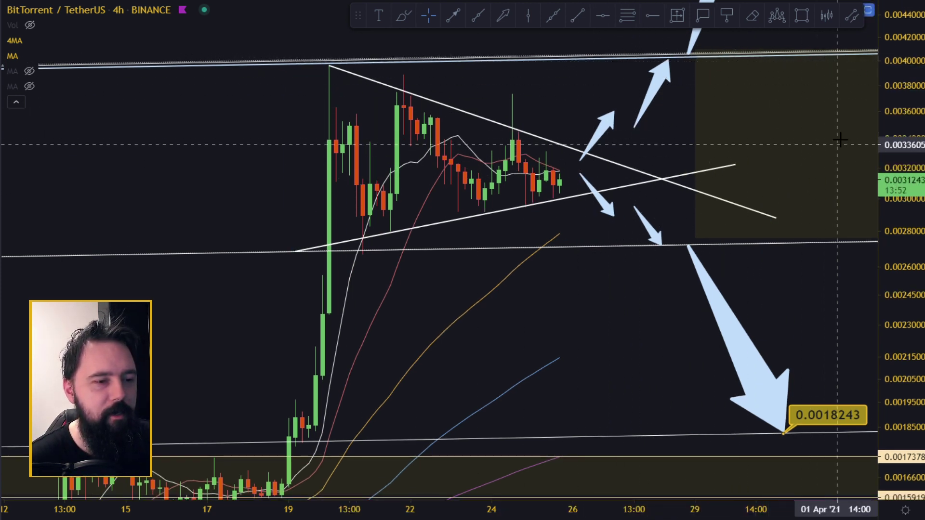
pyautogui.moveTo(834, 144); pyautogui.dragTo(678, 170)
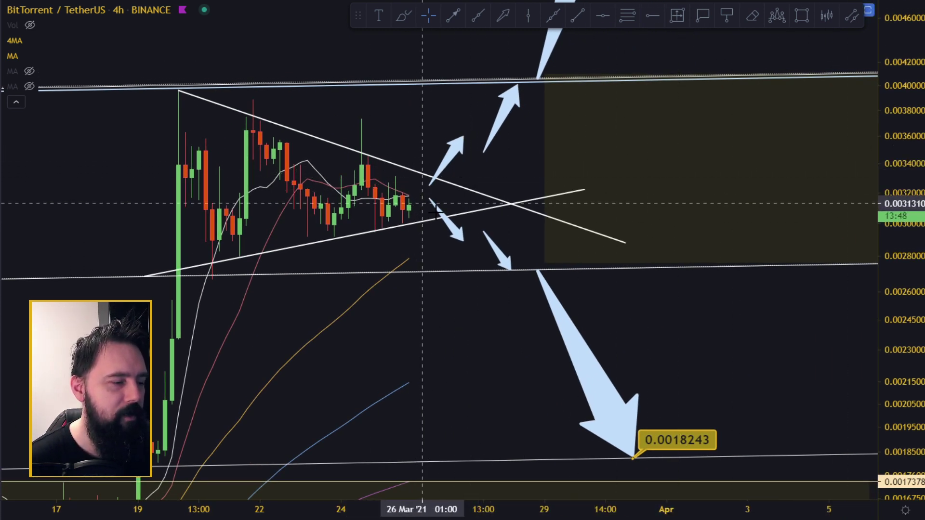
# On the daily timeframe, draw an upward arrow from 28 Mar '21 at about 0.0027413 to 8 Apr '21 at about 0.0040
pyautogui.click(192, 1)
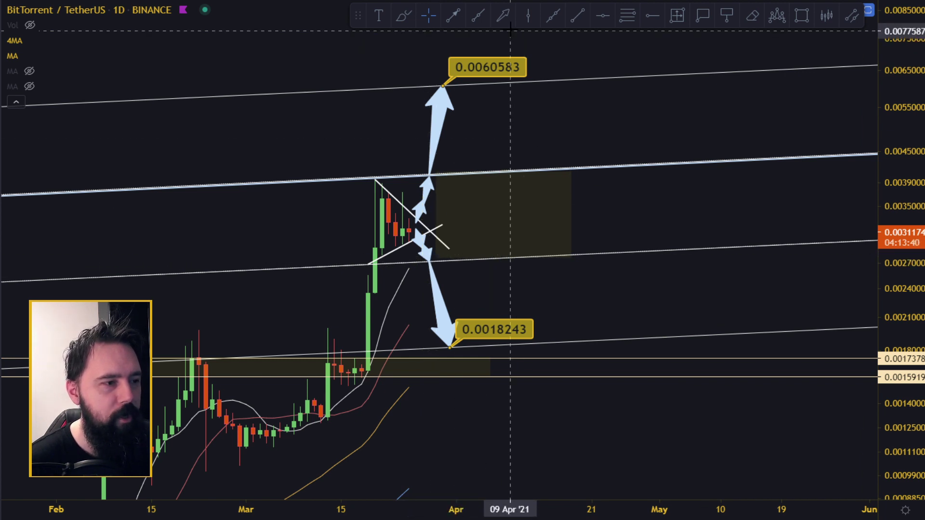
pyautogui.click(416, 234)
pyautogui.click(434, 259)
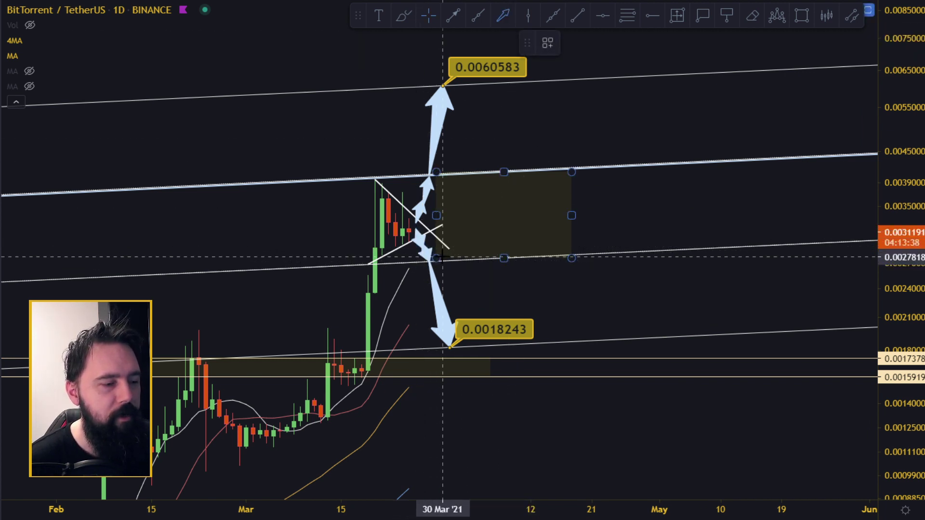
pyautogui.click(430, 265)
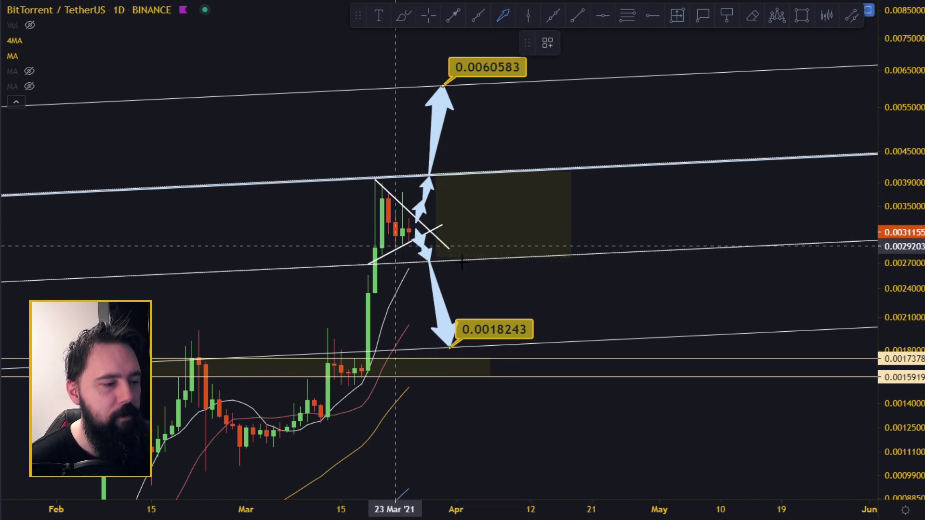
pyautogui.moveTo(429, 260); pyautogui.dragTo(498, 180)
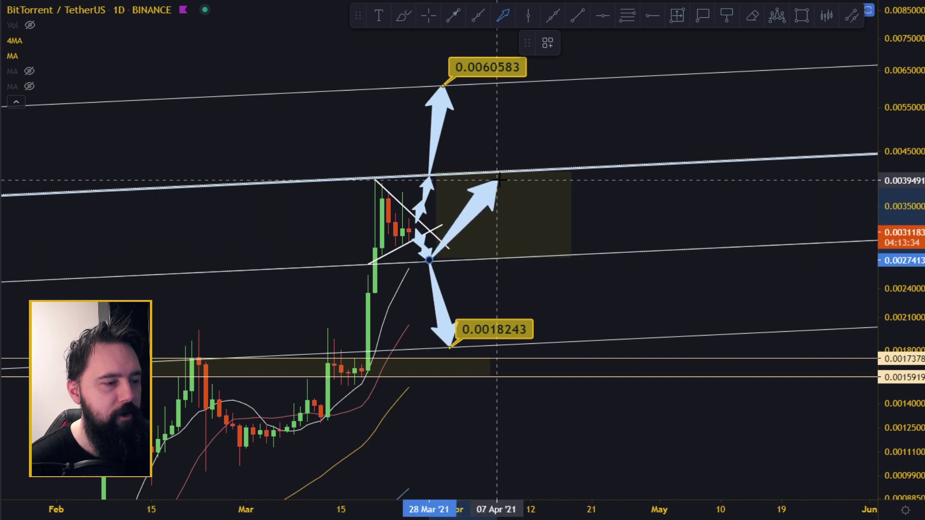
pyautogui.click(503, 177)
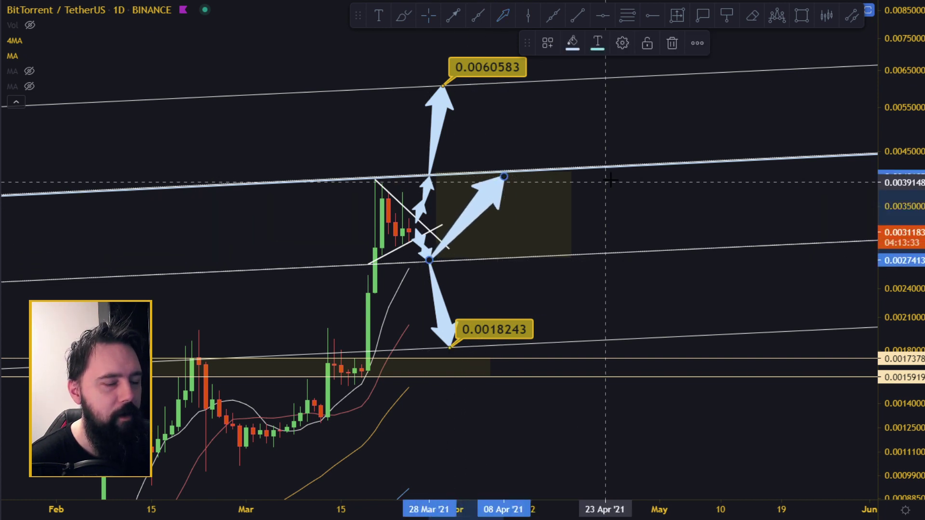
# Draw a downward arrow across the shaded rectangle from 29 Mar '21 at about 0.0039836 to about 0.0027413, and delete both crossing arrows
pyautogui.click(505, 17)
pyautogui.click(434, 182)
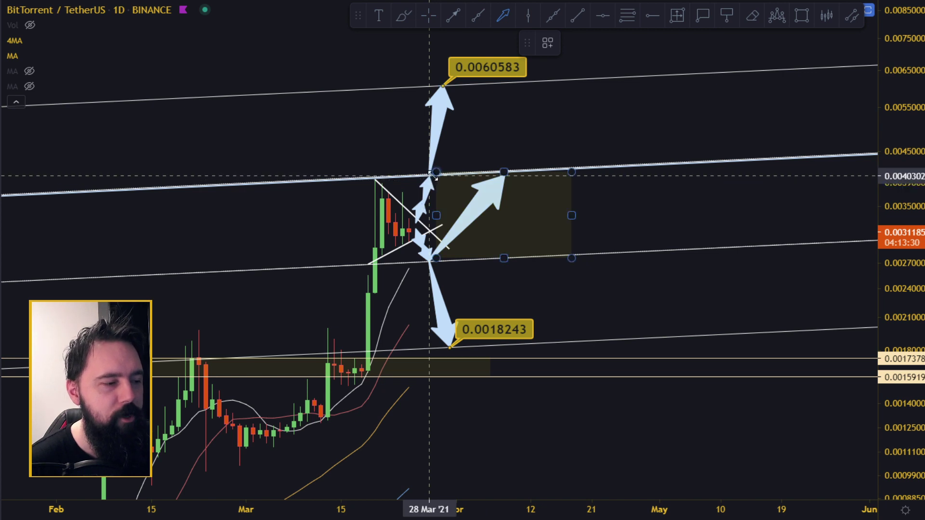
pyautogui.click(430, 178)
pyautogui.moveTo(436, 179); pyautogui.dragTo(517, 261)
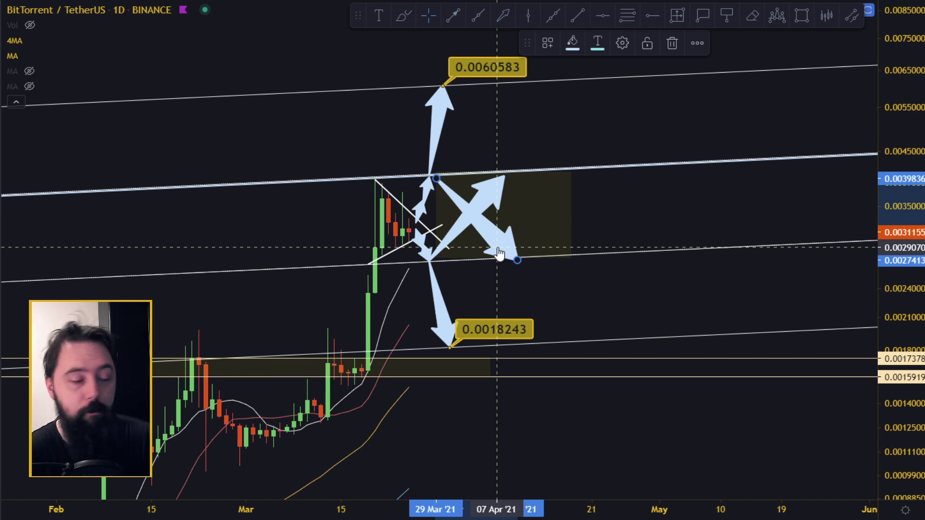
pyautogui.press('Delete')
pyautogui.click(476, 217)
pyautogui.press('Delete')
# Return to the 4-hour timeframe and examine the triangle against the channel lines, the moving averages and the arrow targets
pyautogui.click(1, 15)
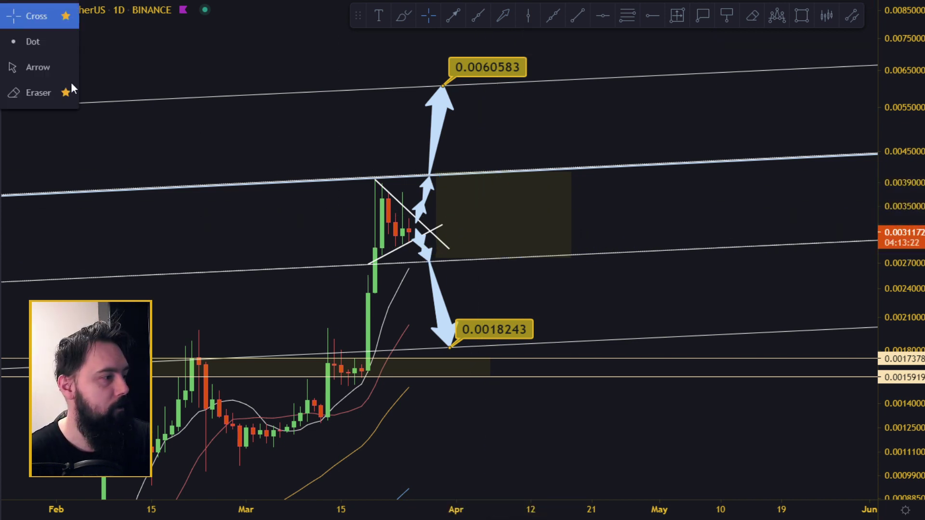
pyautogui.scroll(3, 270, 176)
pyautogui.moveTo(313, 218); pyautogui.dragTo(616, 233)
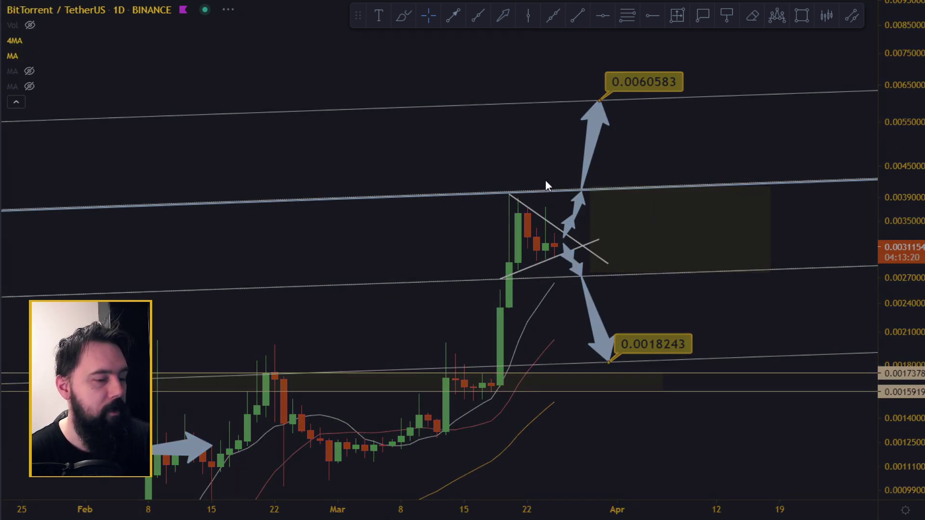
pyautogui.scroll(-3, 574, 193)
pyautogui.moveTo(909, 209); pyautogui.dragTo(904, 103)
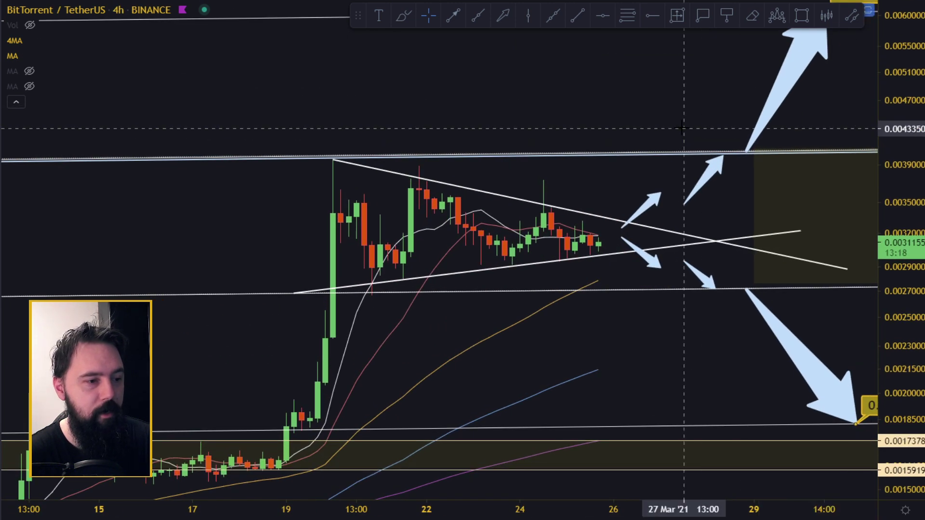
pyautogui.moveTo(682, 128); pyautogui.dragTo(614, 83)
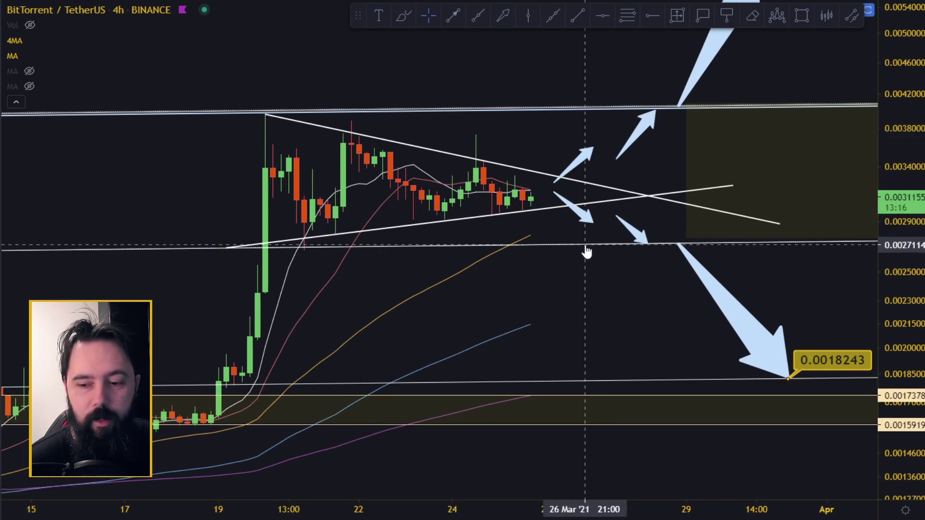
pyautogui.scroll(-1, 574, 190)
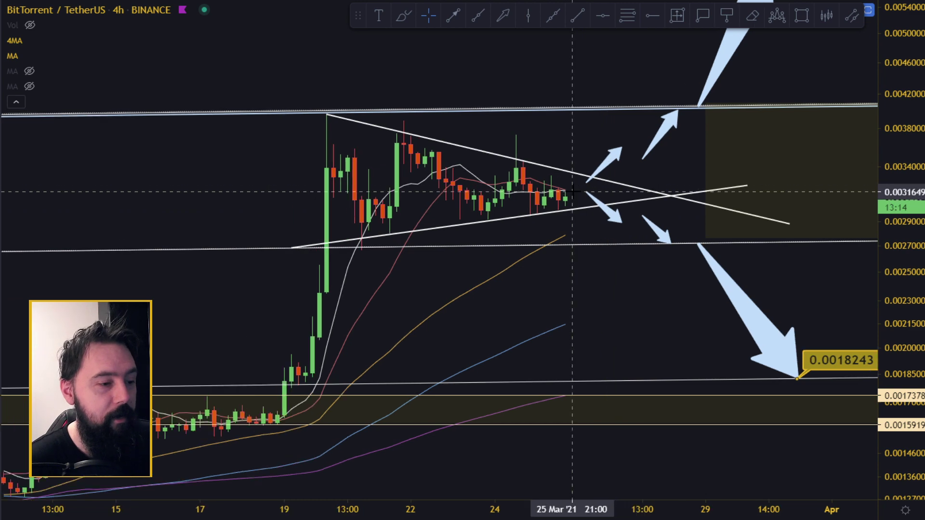
pyautogui.scroll(-3, 623, 191)
pyautogui.scroll(2, 636, 191)
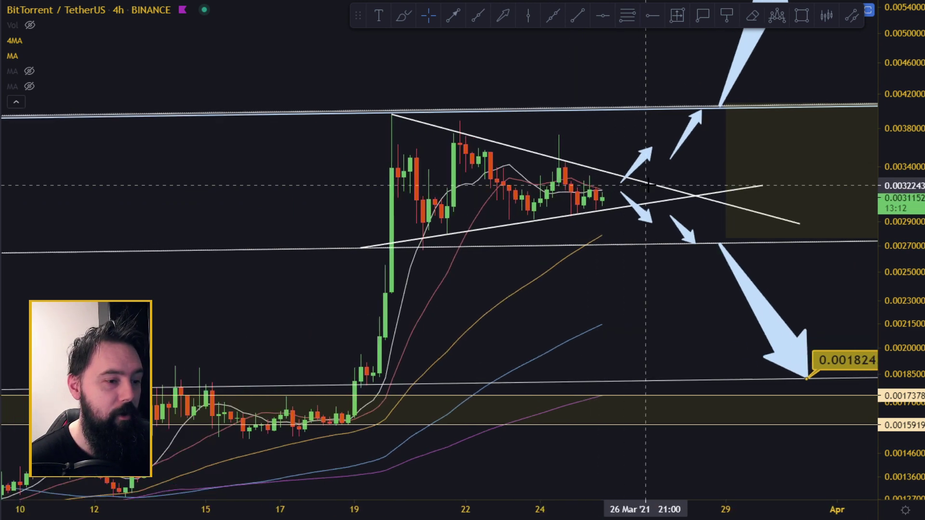
# Draw a vertical trend line spanning the triangle's height and move it to 26 Mar '21 21:00, from about 0.0032848 to 0.0045483
pyautogui.moveTo(667, 129); pyautogui.dragTo(629, 135)
pyautogui.click(577, 19)
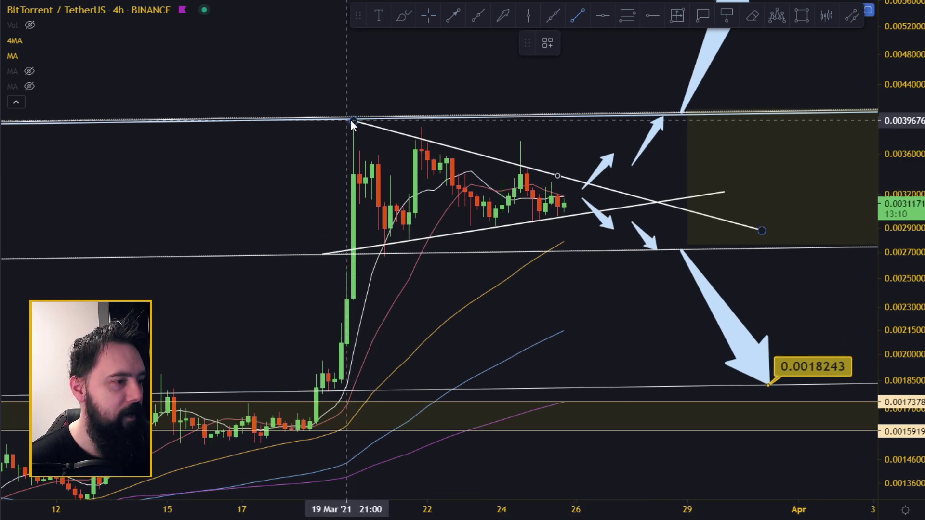
pyautogui.click(347, 120)
pyautogui.click(347, 271)
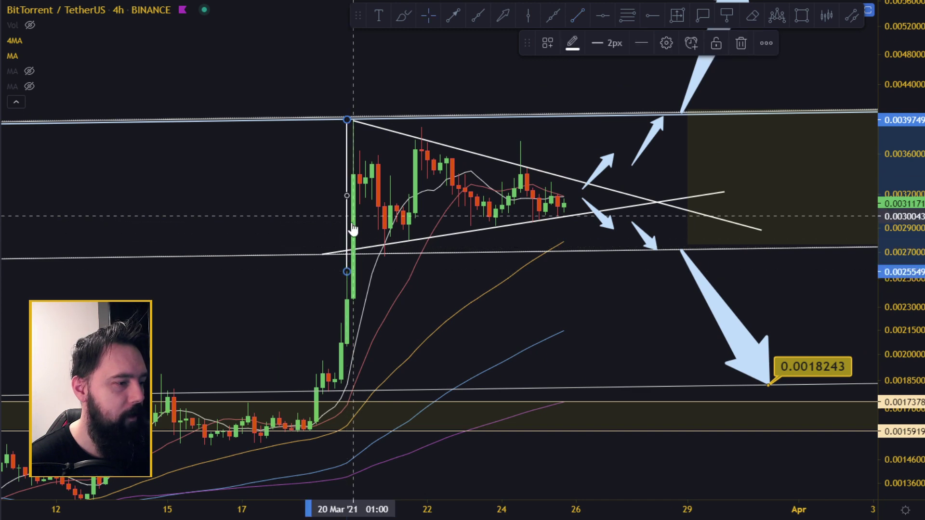
pyautogui.moveTo(347, 272); pyautogui.dragTo(347, 263)
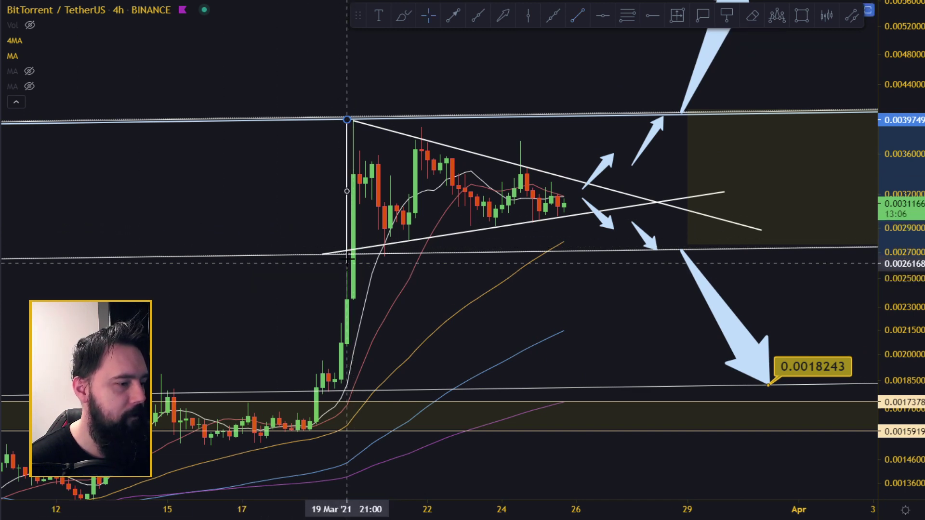
pyautogui.moveTo(347, 186)
pyautogui.mouseDown()
pyautogui.moveTo(640, 221)
pyautogui.moveTo(620, 155)
pyautogui.moveTo(428, 166)
pyautogui.moveTo(341, 159)
pyautogui.moveTo(599, 151)
pyautogui.moveTo(633, 126)
pyautogui.moveTo(606, 131)
pyautogui.mouseUp()
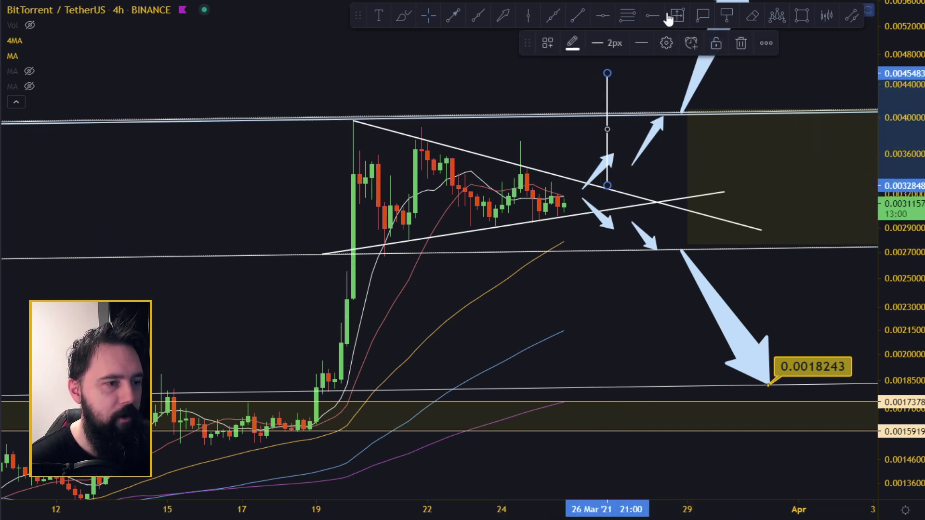
# Place a horizontal line at 0.0045729, just above the upper end of the vertical line
pyautogui.click(404, 15)
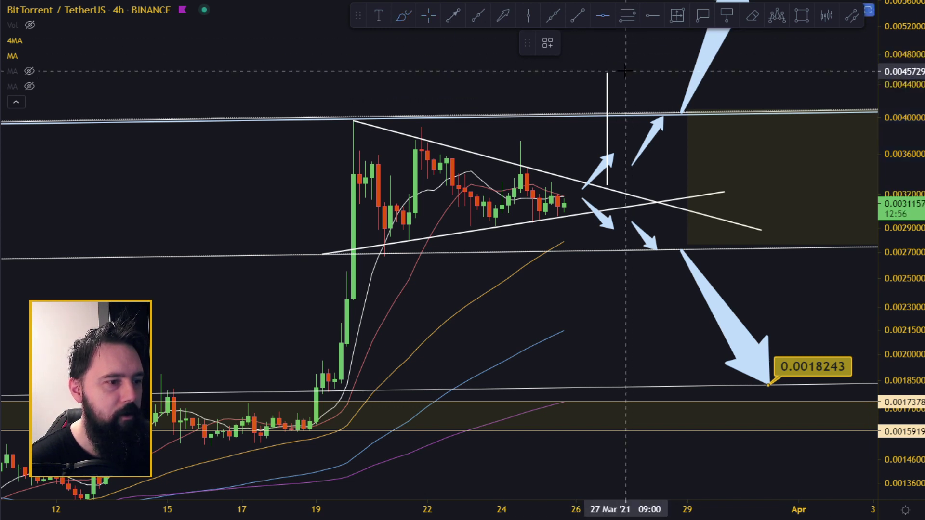
pyautogui.hotkey('alt', 'h')
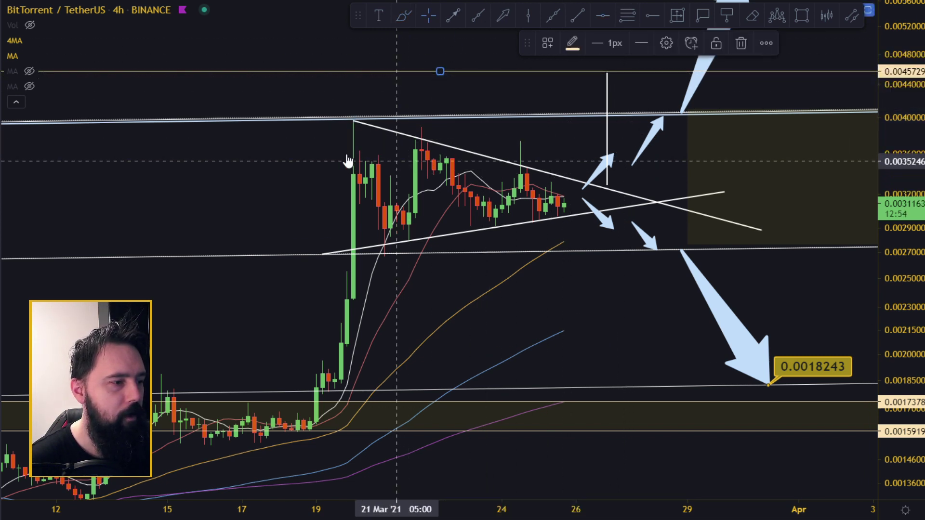
# Fit the vertical line to the triangle's height, move it to 27 Mar '21 from 0.0032492 to 0.0041964, and brush-mark its upper end
pyautogui.moveTo(610, 131); pyautogui.dragTo(415, 212)
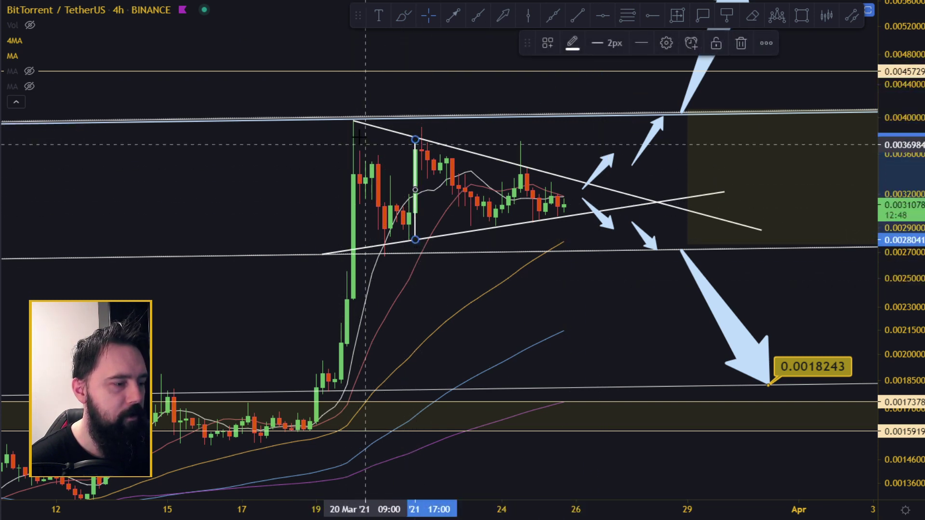
pyautogui.moveTo(414, 178); pyautogui.dragTo(612, 168)
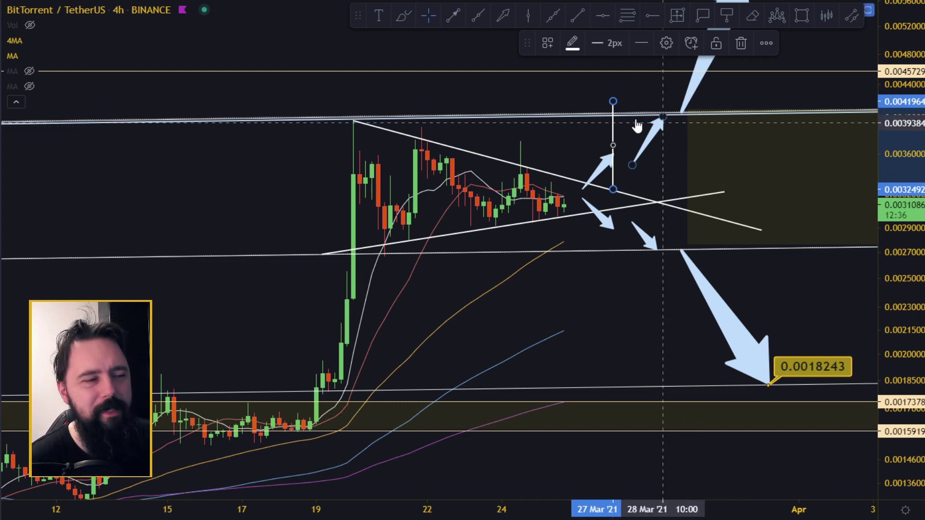
pyautogui.moveTo(596, 105); pyautogui.dragTo(541, 148)
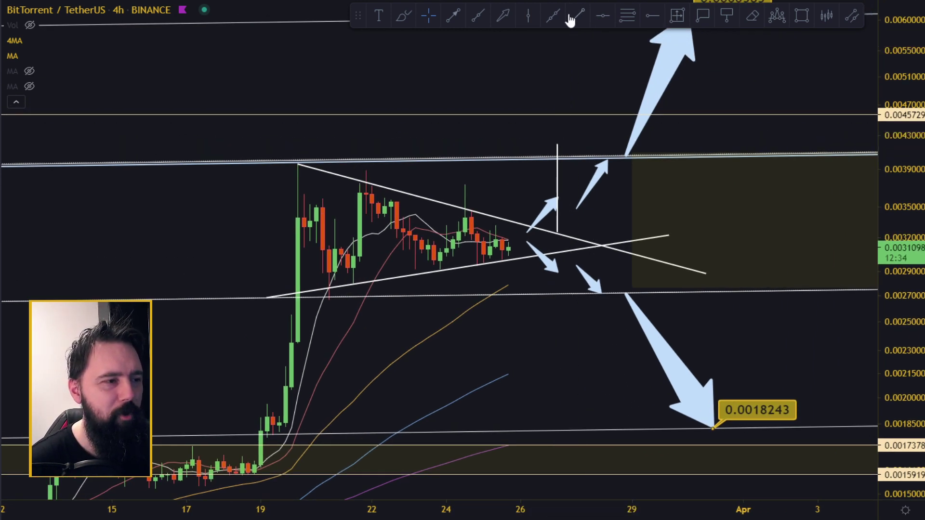
pyautogui.click(552, 145)
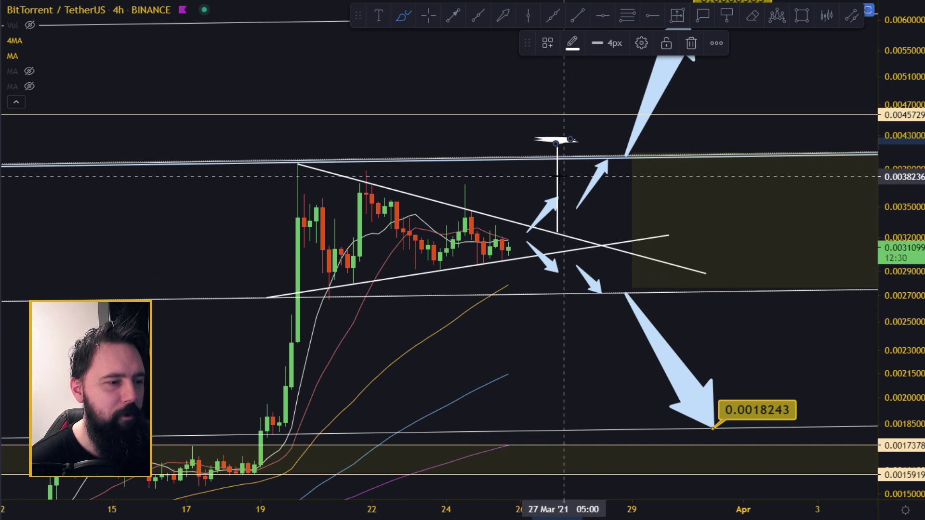
# Move the vertical line below the triangle's lower edge at 27 Mar '21 05:00, from about 0.0030663 down to 0.0021190
pyautogui.click(0, 16)
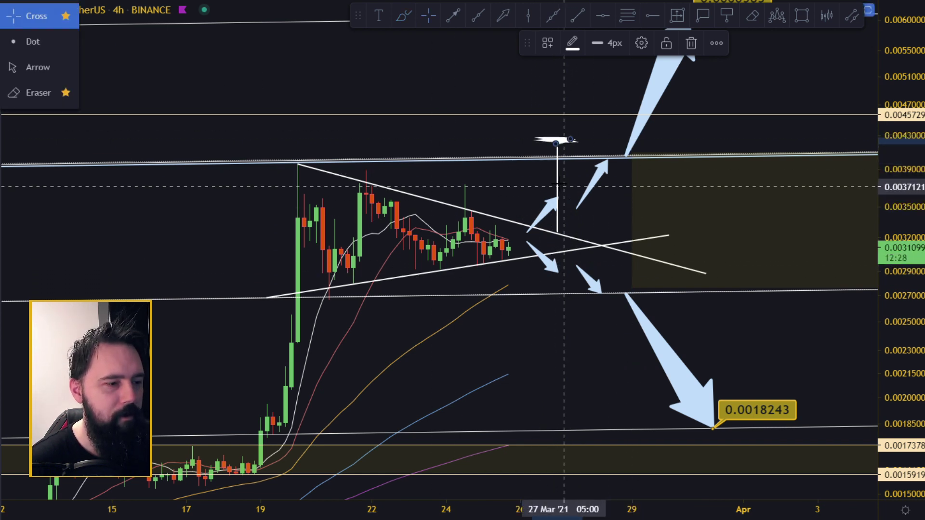
pyautogui.moveTo(557, 181); pyautogui.dragTo(564, 303)
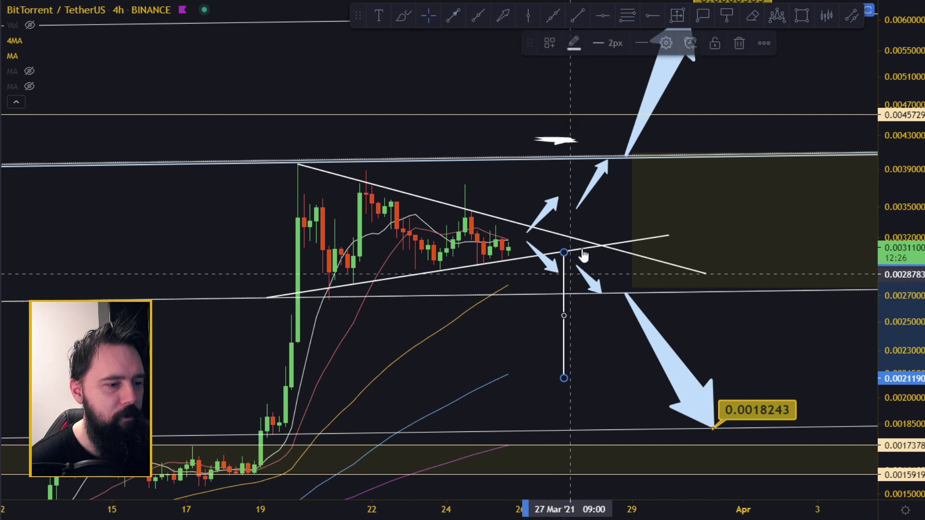
pyautogui.scroll(-2, 649, 320)
pyautogui.scroll(1, 672, 302)
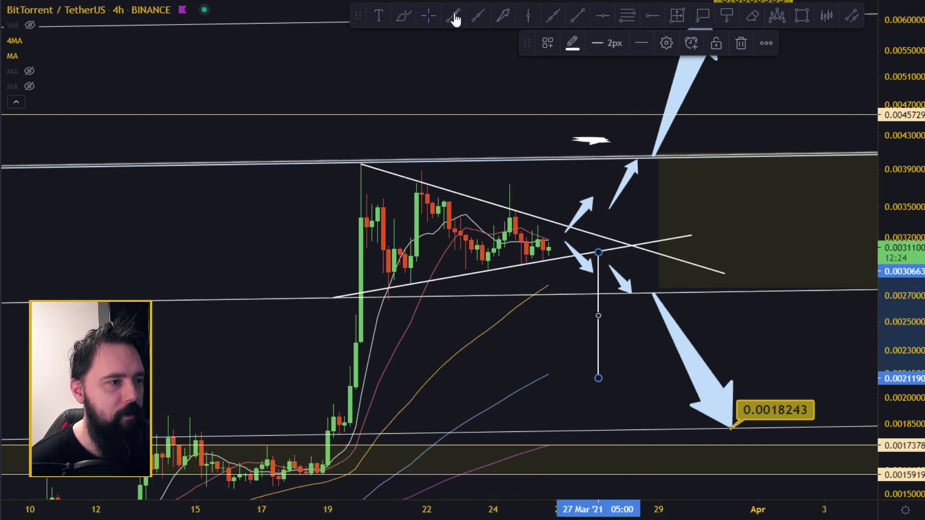
# Brush a short horizontal mark at the vertical line's lower end, and delete the vertical line
pyautogui.click(403, 17)
pyautogui.moveTo(586, 376); pyautogui.dragTo(604, 377)
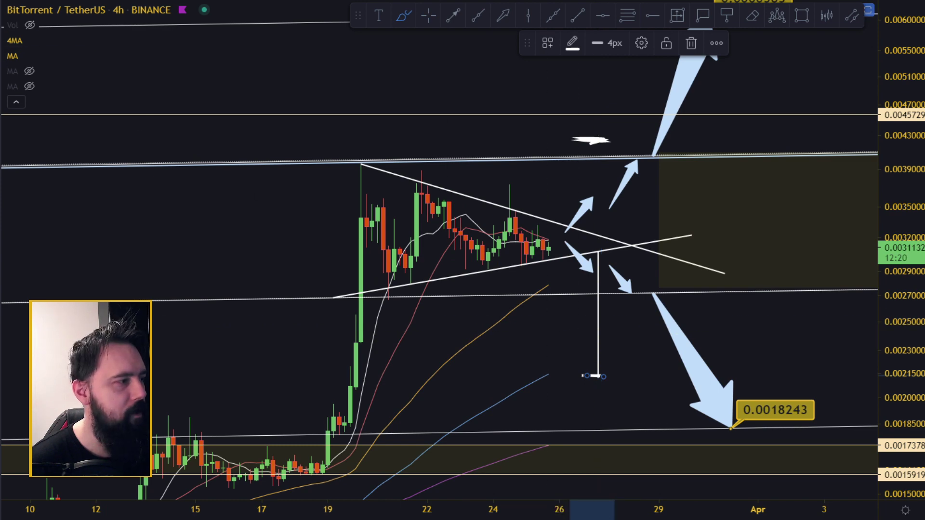
pyautogui.click(599, 332)
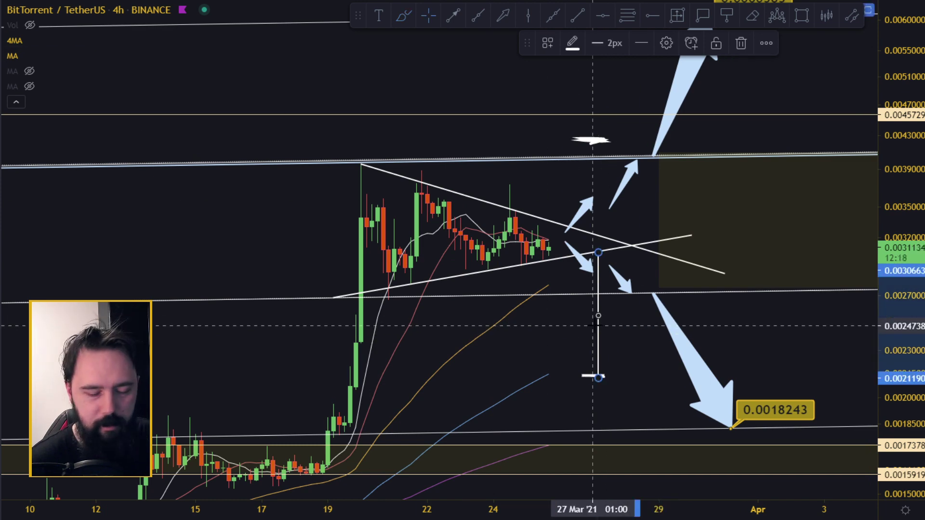
pyautogui.press('Delete')
# Examine the two brush-marked targets against the triangle, the channel lines, the shaded rectangle and the arrow price labels
pyautogui.scroll(-1, 627, 321)
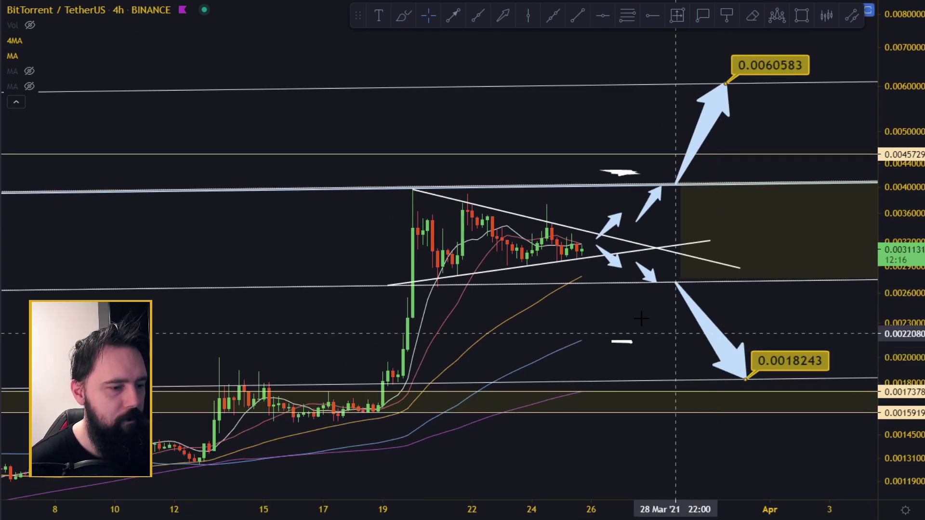
pyautogui.scroll(1, 681, 267)
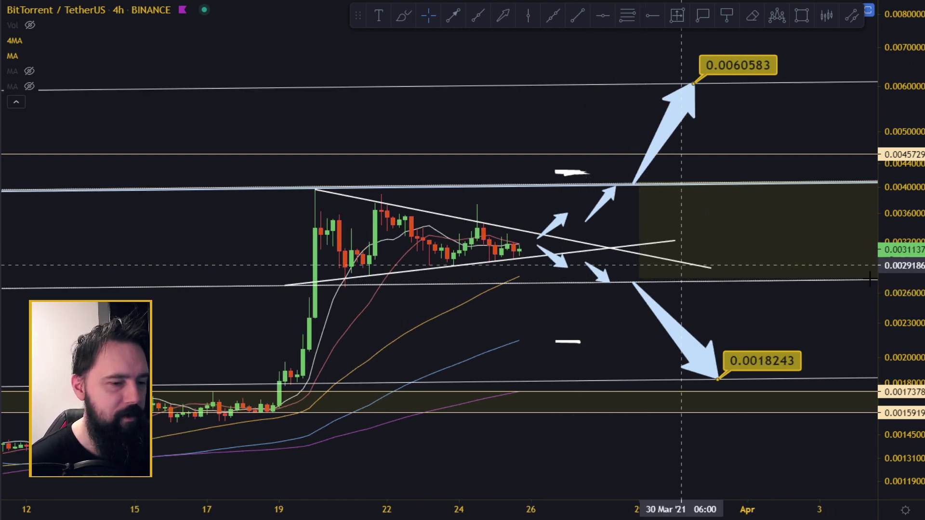
pyautogui.moveTo(889, 280); pyautogui.dragTo(885, 135)
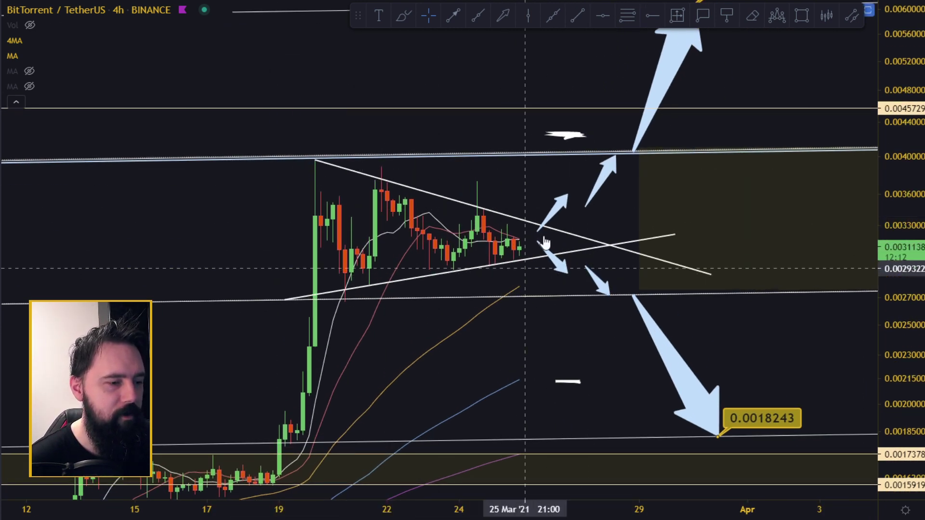
pyautogui.click(537, 243)
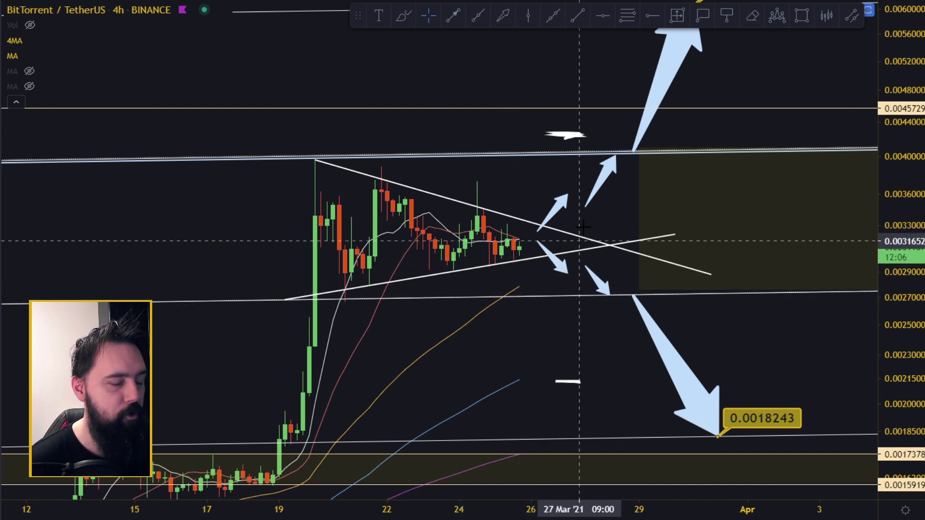
pyautogui.moveTo(898, 257); pyautogui.dragTo(898, 193)
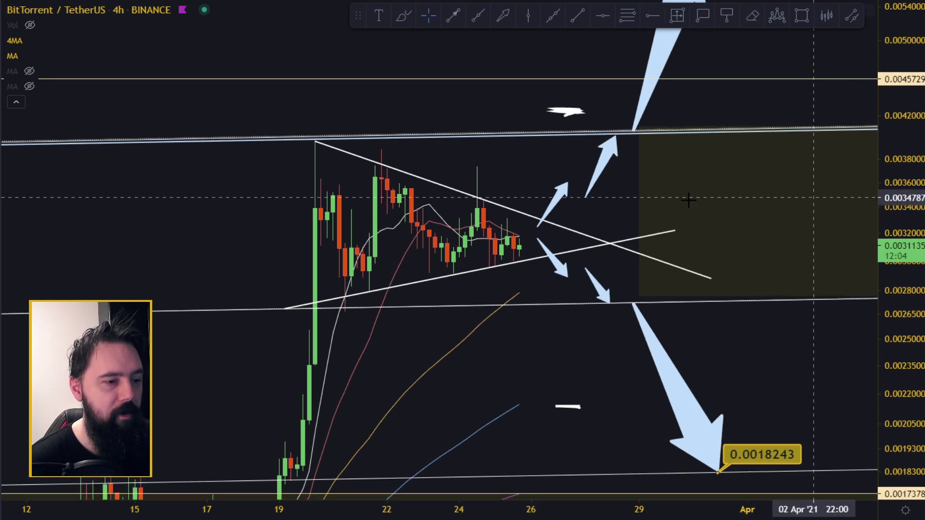
pyautogui.moveTo(603, 184); pyautogui.dragTo(538, 246)
pyautogui.moveTo(719, 61); pyautogui.dragTo(709, 77)
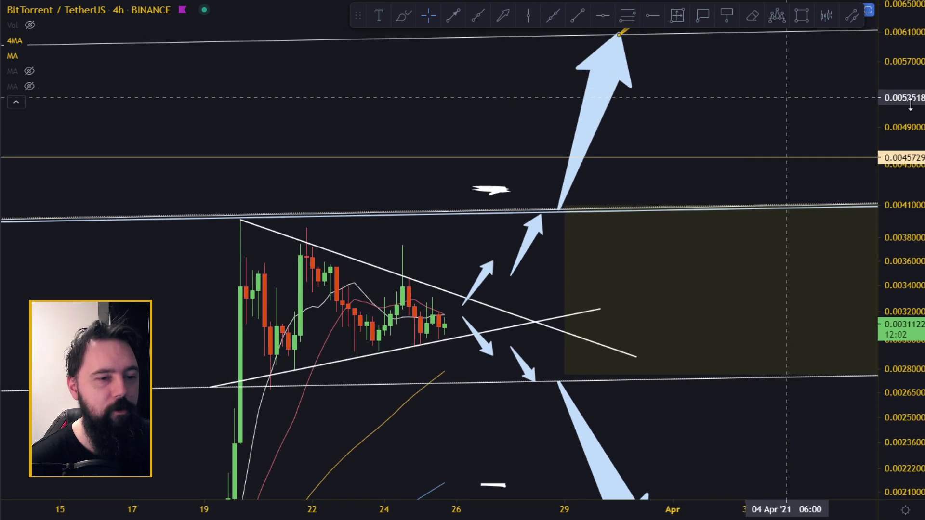
pyautogui.moveTo(910, 103); pyautogui.dragTo(924, 214)
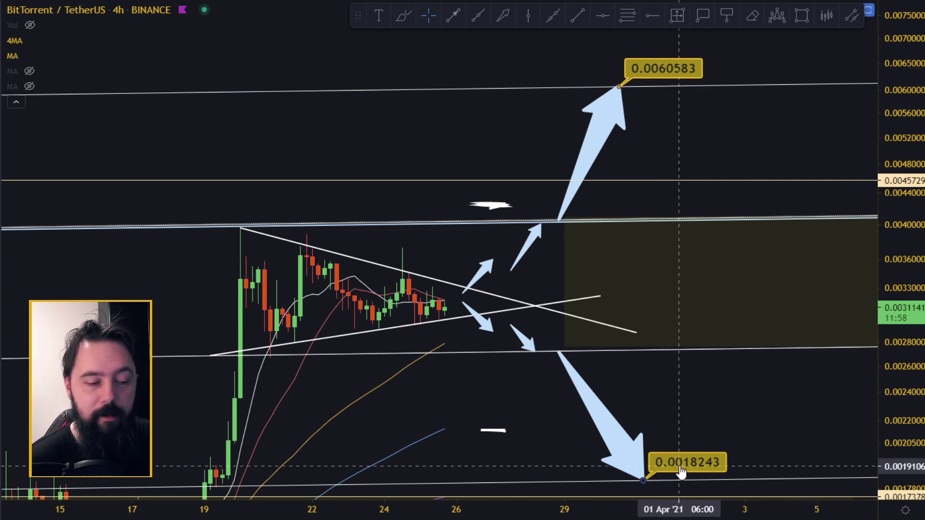
pyautogui.scroll(-3, 692, 463)
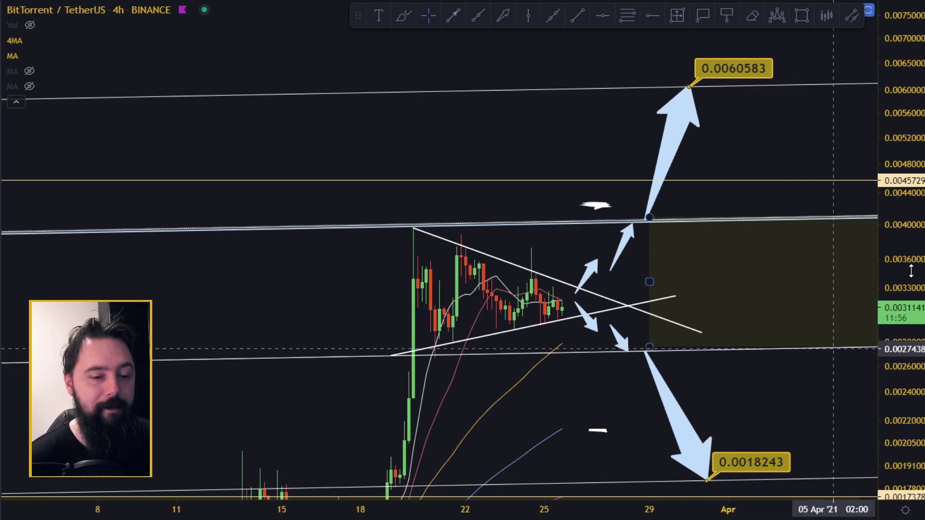
pyautogui.moveTo(915, 229); pyautogui.dragTo(924, 322)
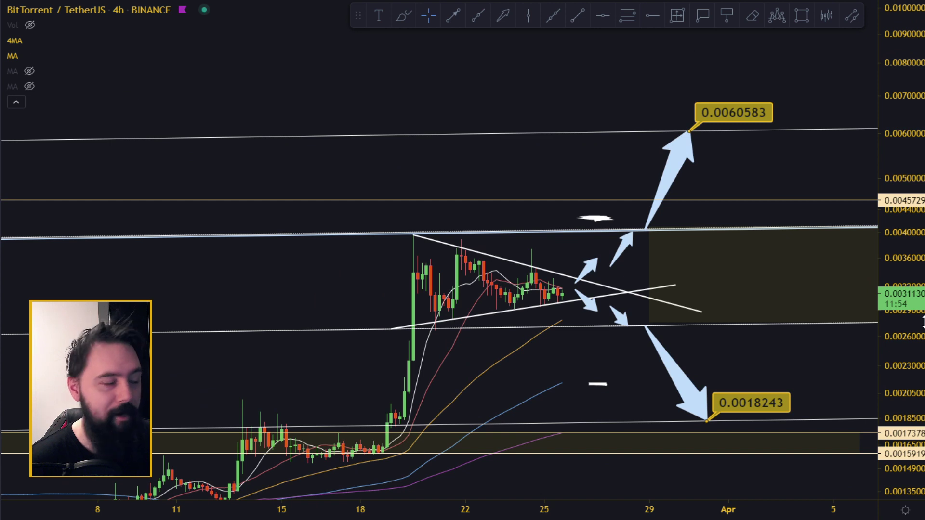